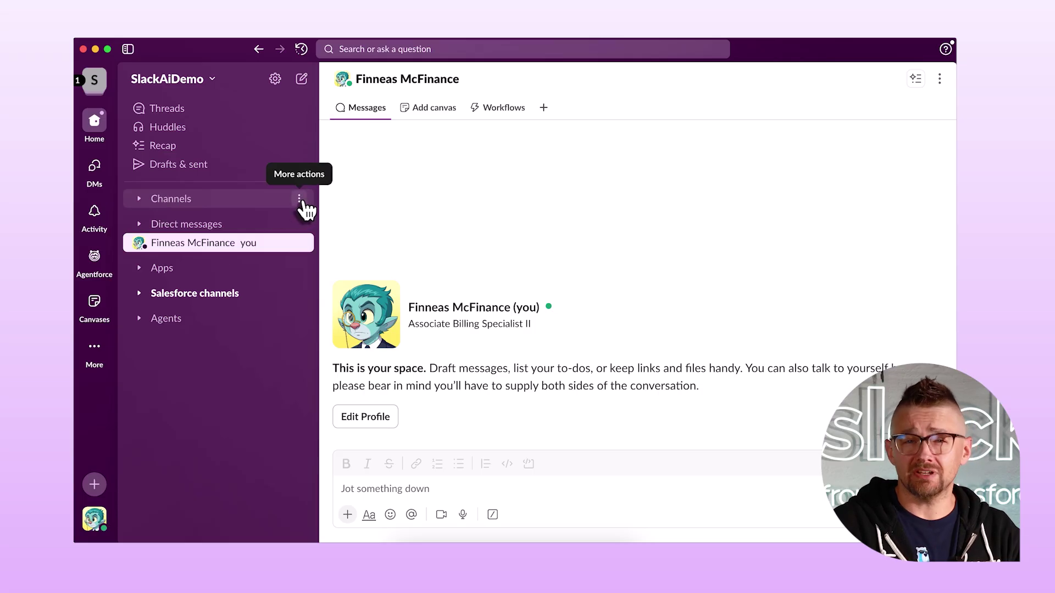
From the Channels section's more-actions menu, choose Create > Create channel.
click(299, 199)
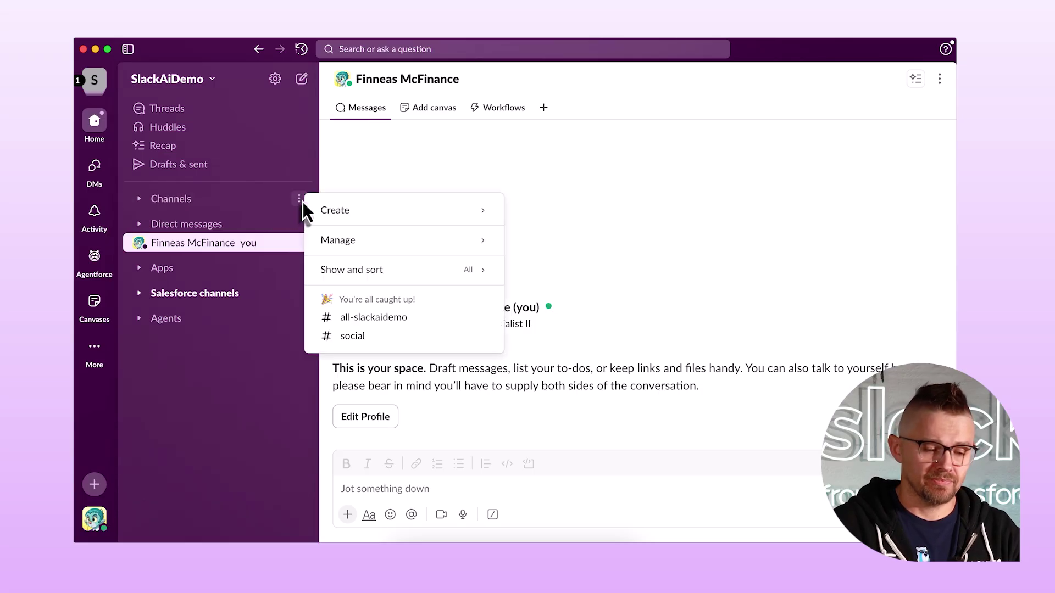
mouse_move(332, 214)
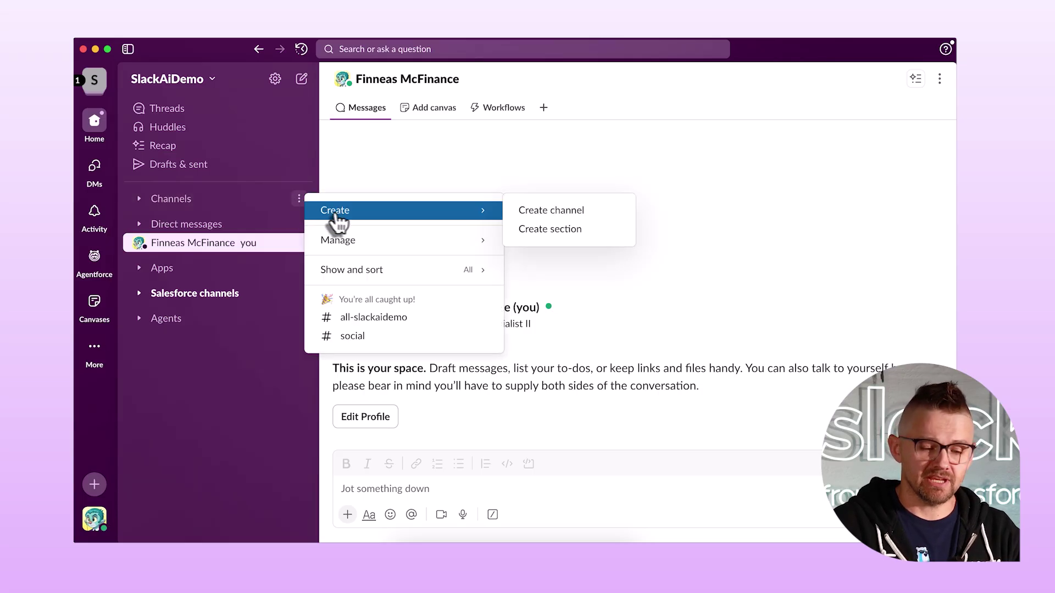
click(552, 214)
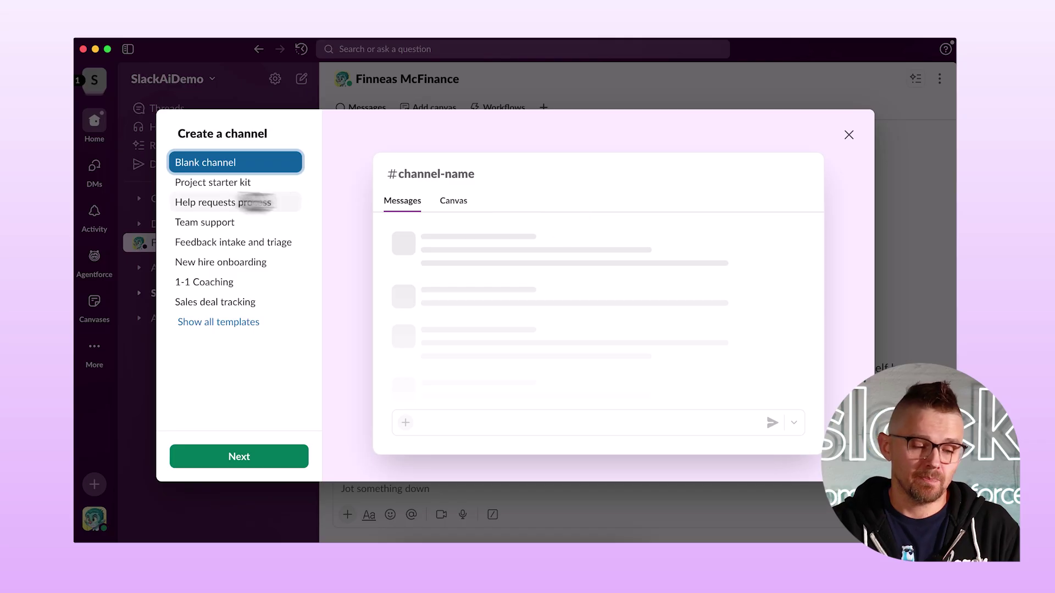
Preview Project starter kit's Messages, Project overview, Project tracker and Workflows tabs, then continue with it.
click(219, 187)
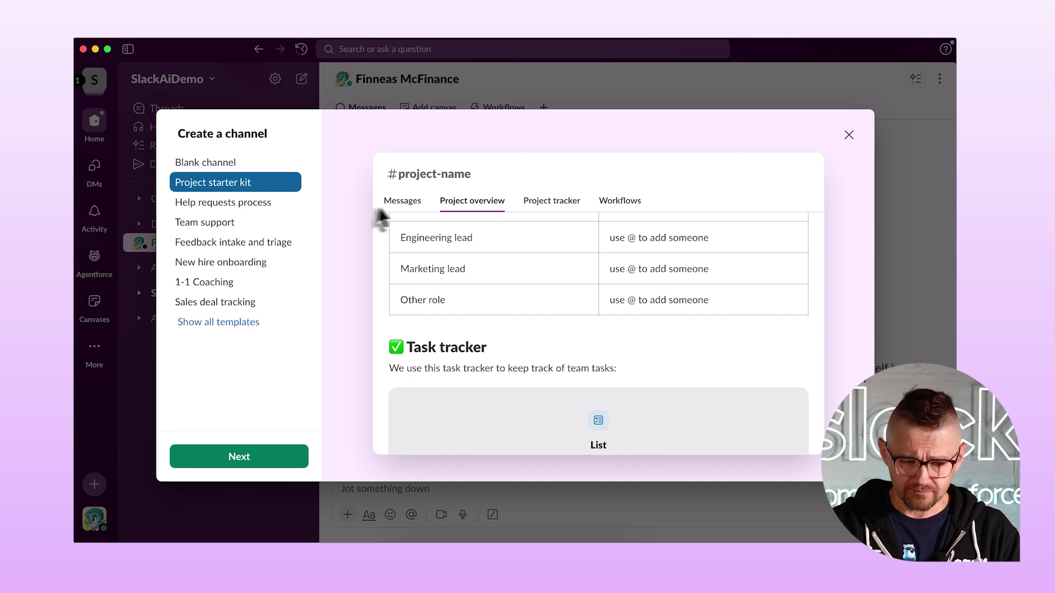
click(404, 203)
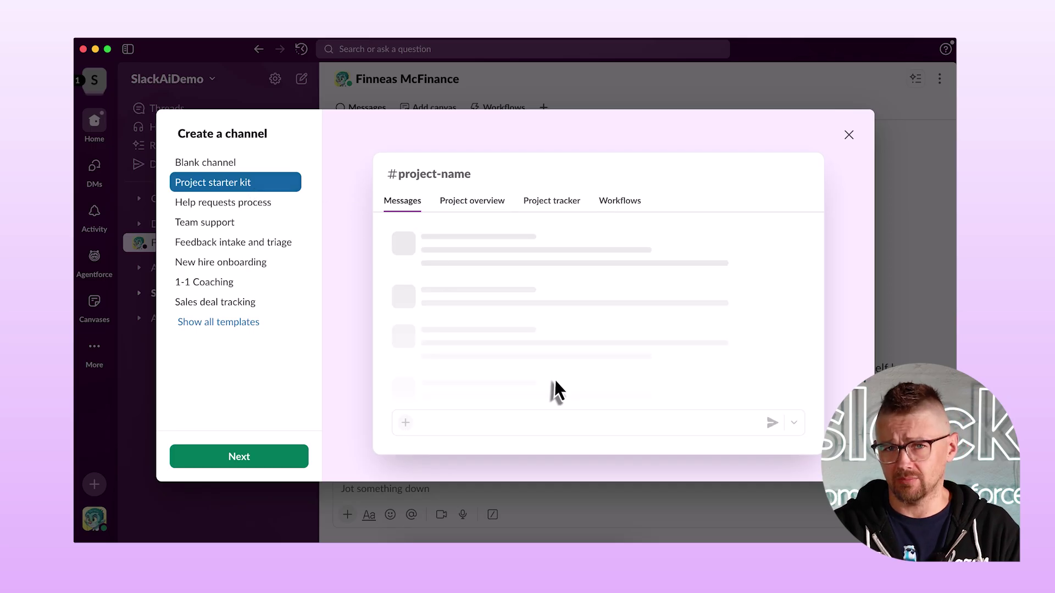
click(478, 203)
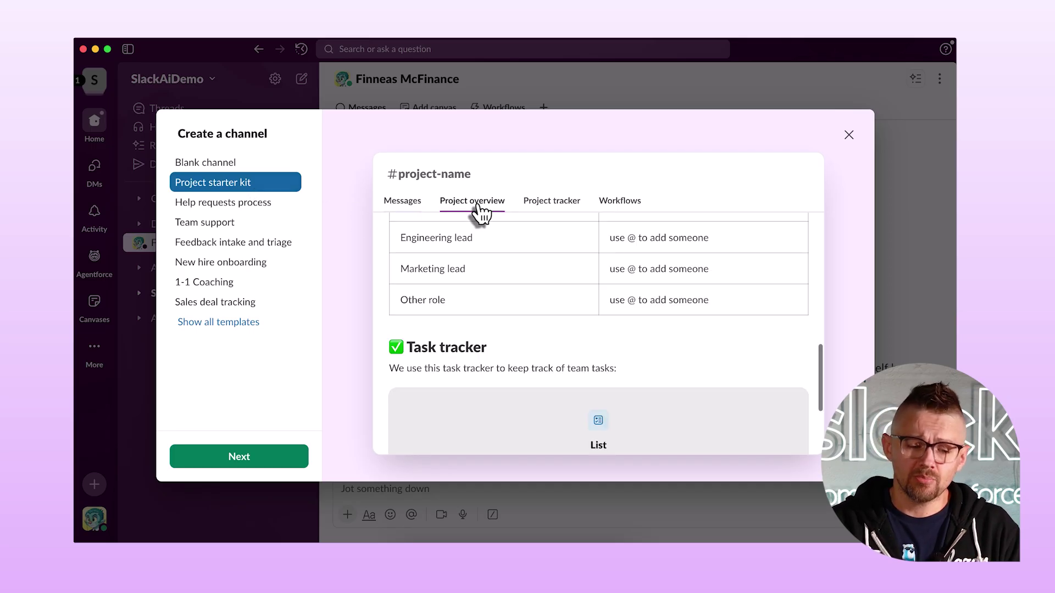
scroll(505, 296, up, 10)
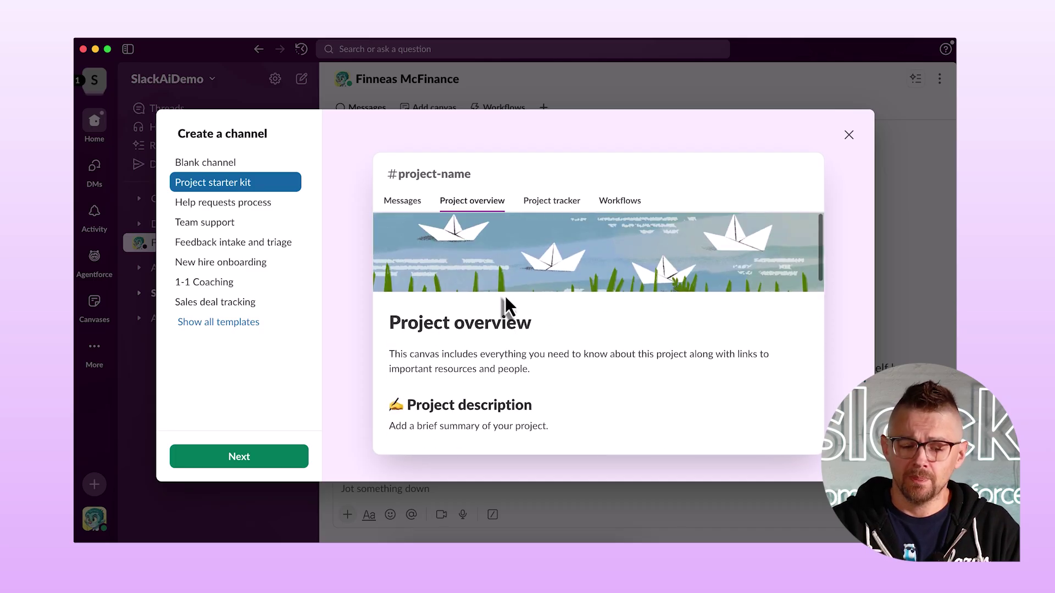
scroll(505, 295, down, 3)
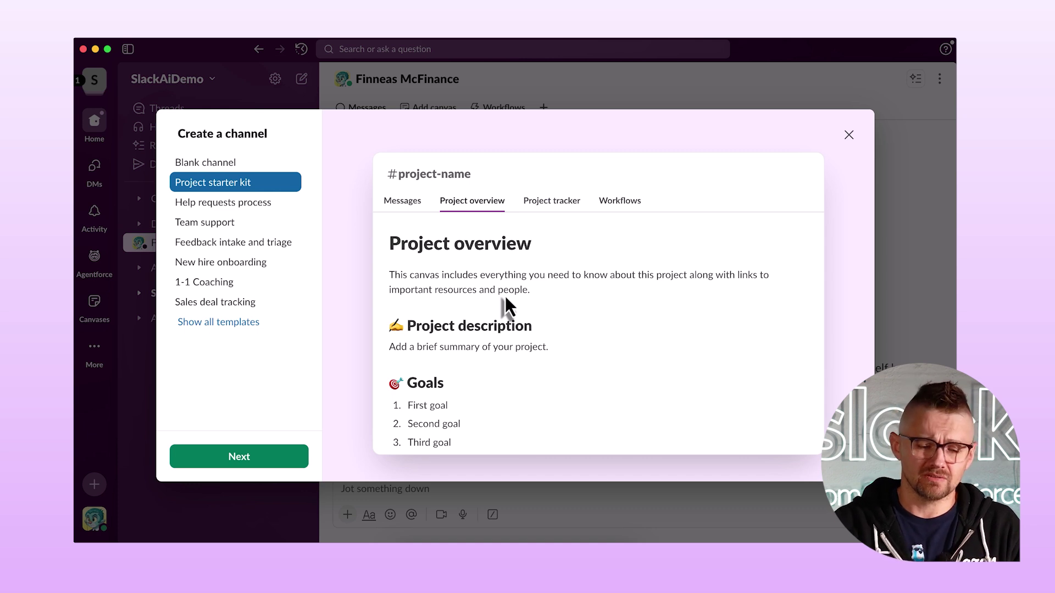
click(549, 205)
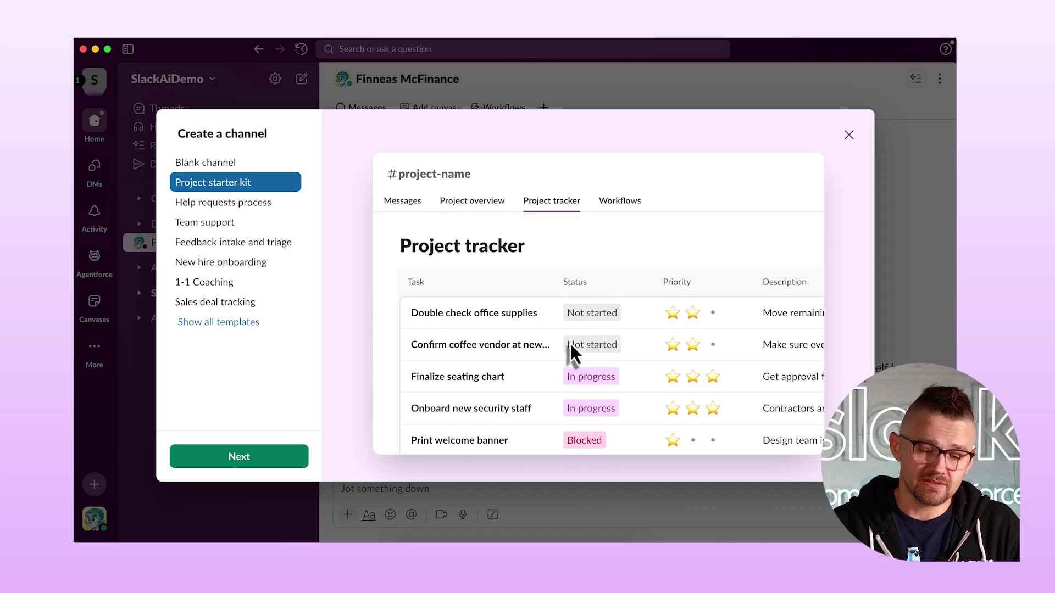
click(628, 202)
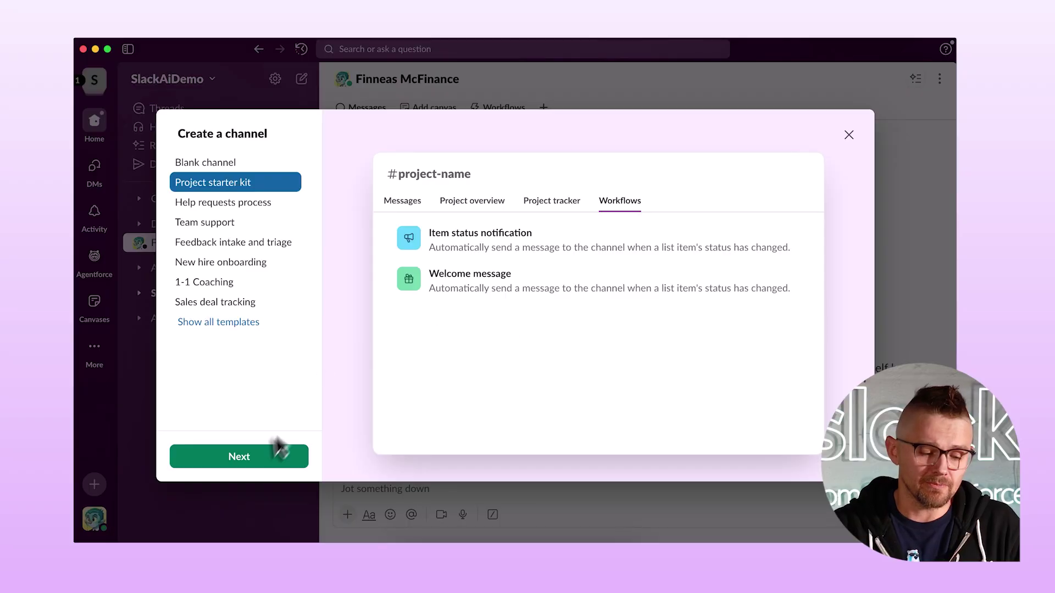
click(259, 460)
Deselect Project overview, Project tracker and both workflows, then go back and continue with Blank channel.
click(174, 303)
click(174, 320)
click(174, 337)
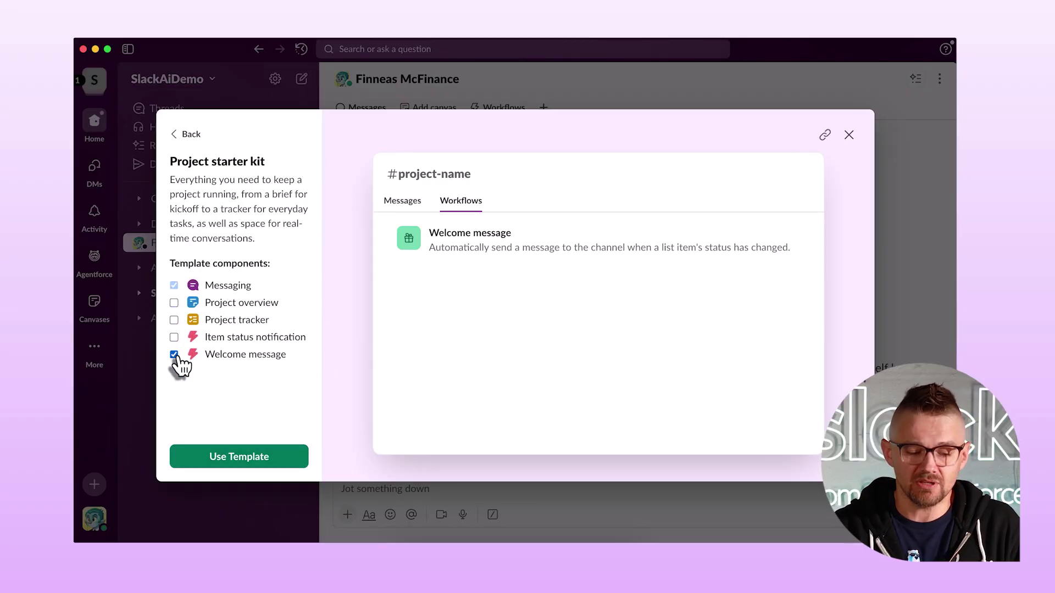
click(174, 354)
click(185, 136)
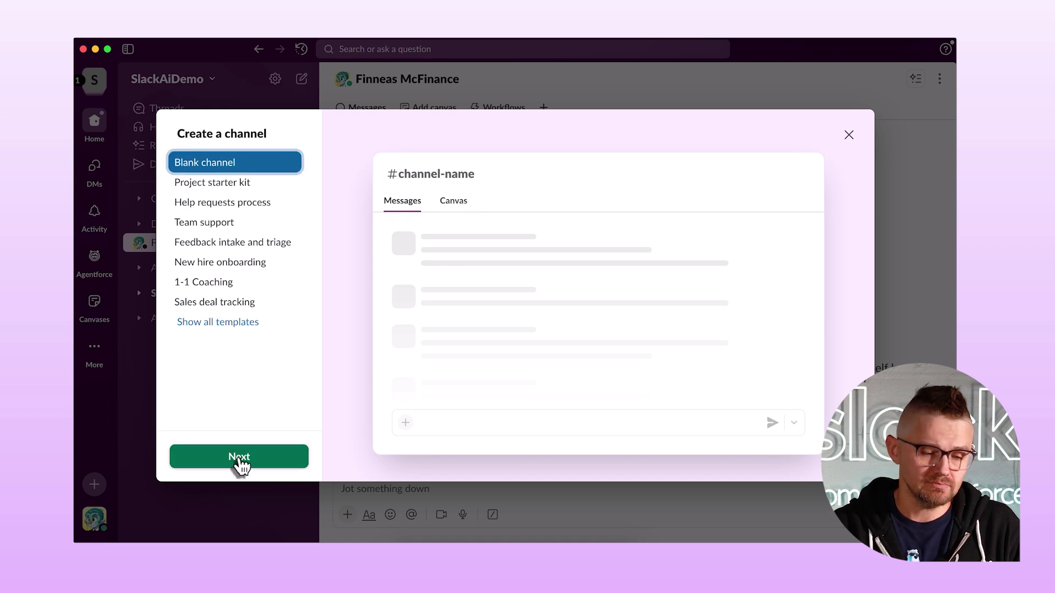
click(240, 462)
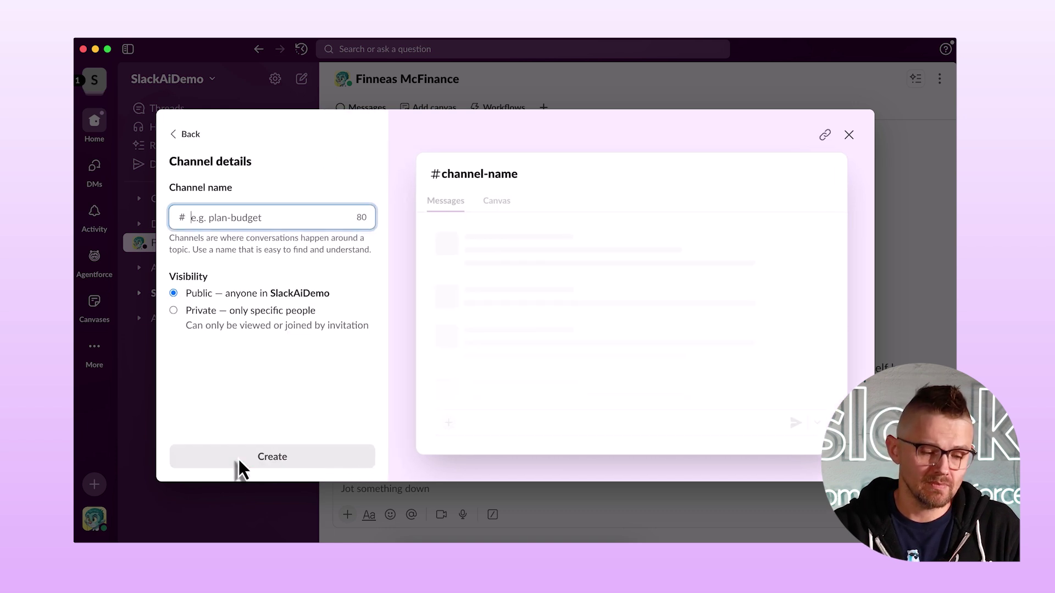
Enter demo-slack-school as the new channel's name.
click(251, 218)
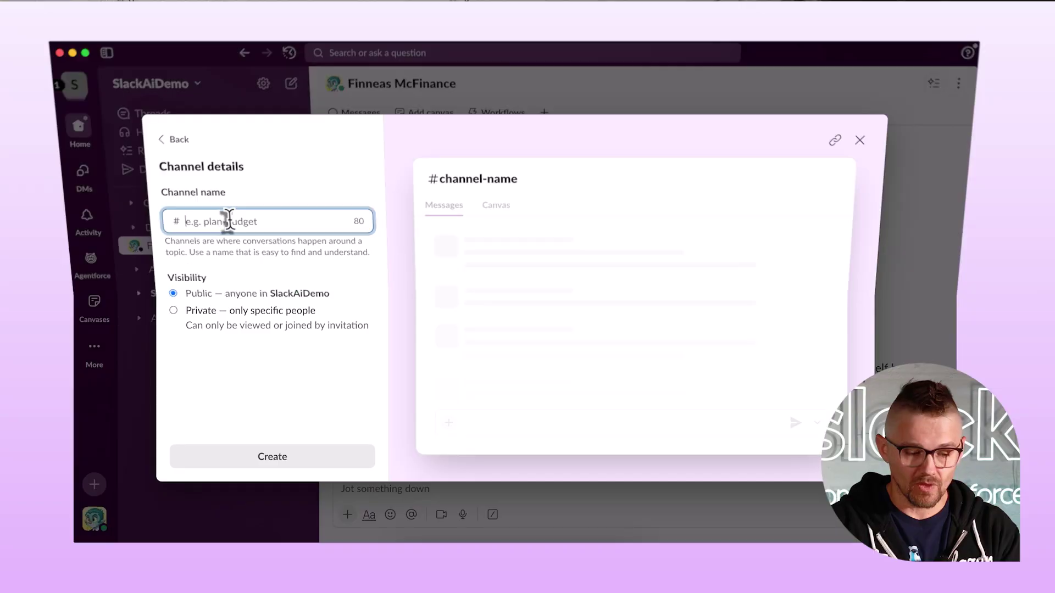
text(d)
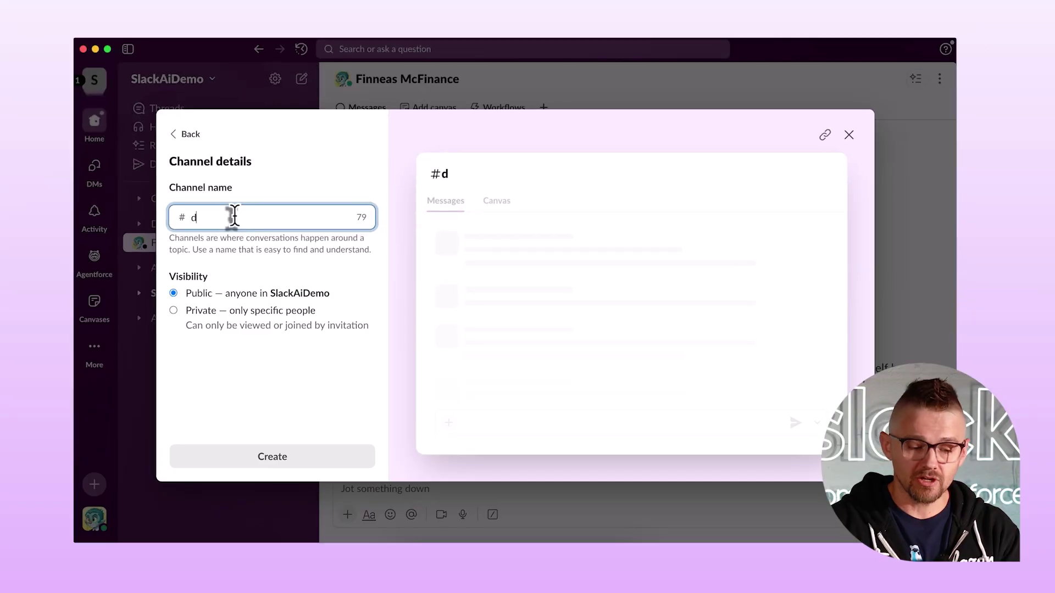
text(emo-)
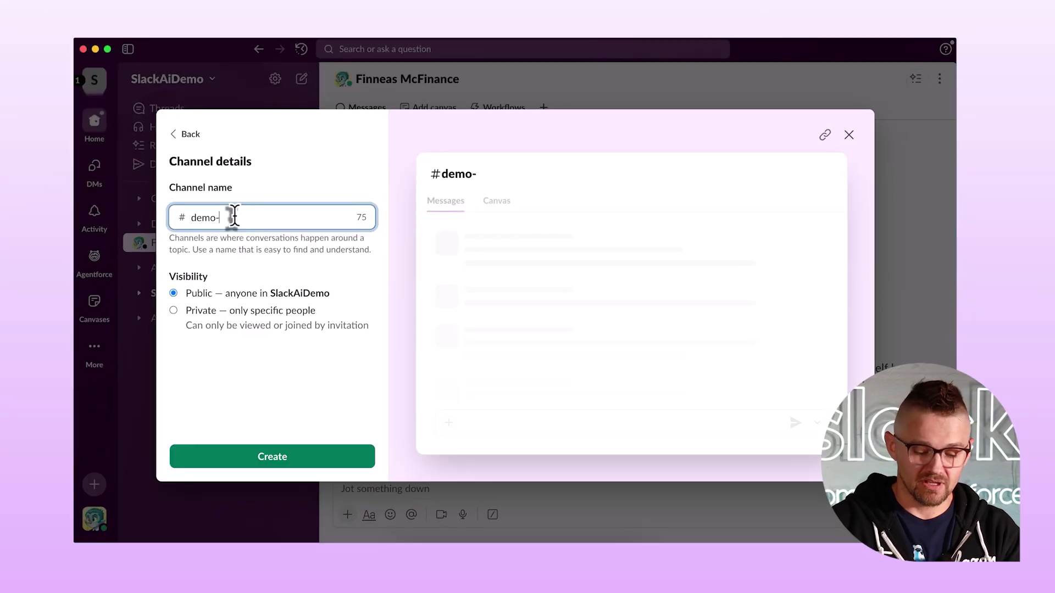
text(sla)
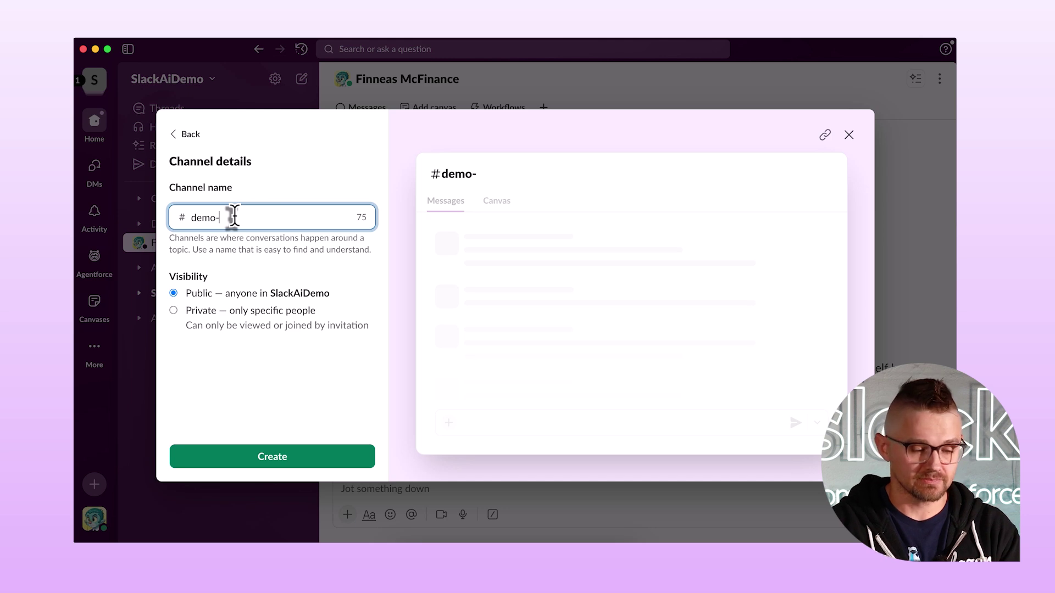
text(ck-school)
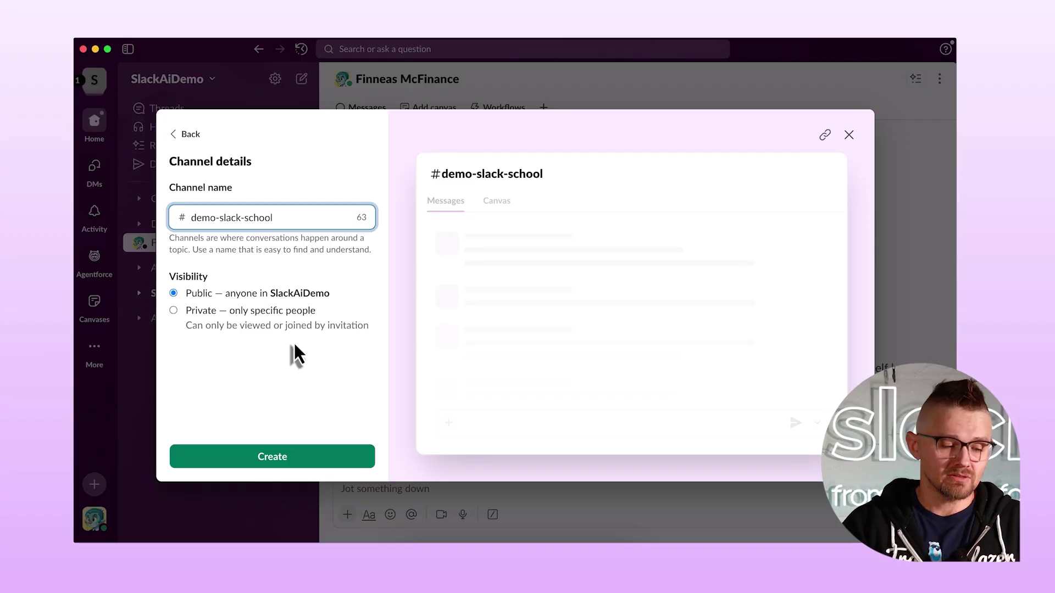
Review the channel's Visibility setting, leaving it Public.
click(237, 314)
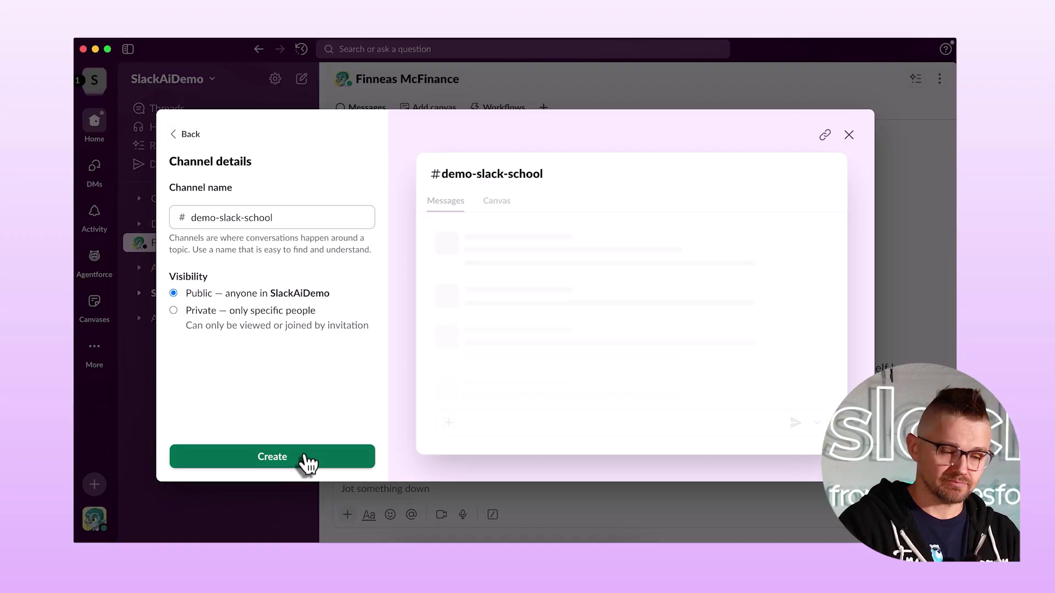
Create #demo-slack-school and open its details from the channel header.
click(303, 457)
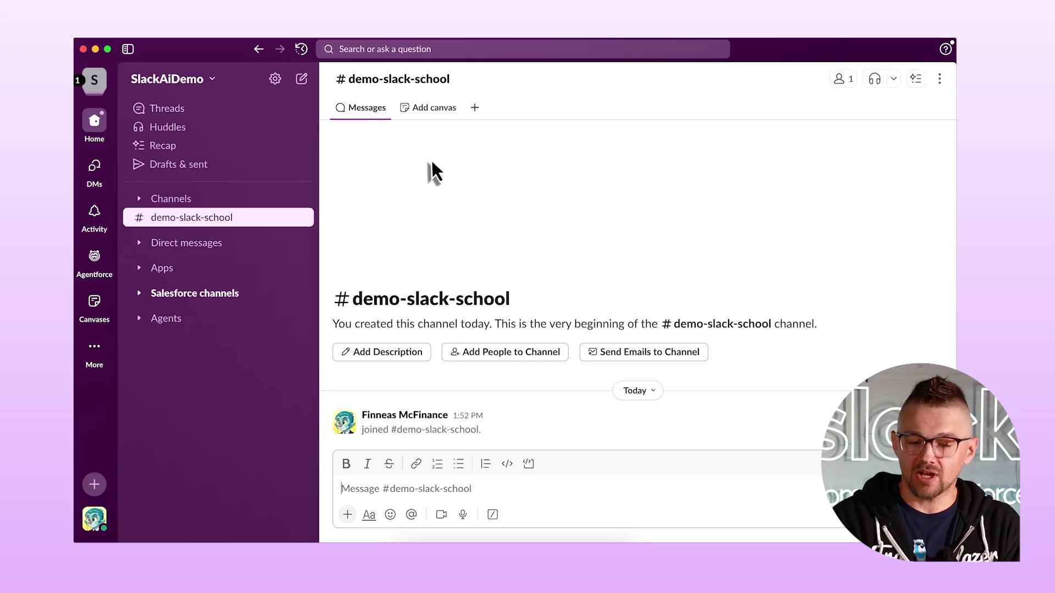
click(395, 84)
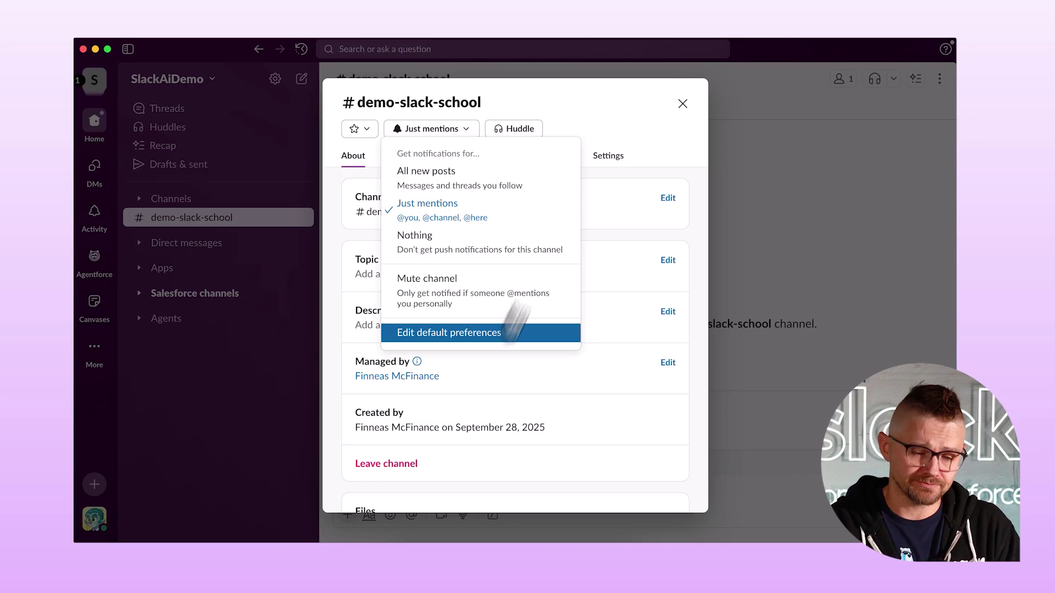
Leave notifications at Just mentions and view the channel's Members tab.
click(607, 130)
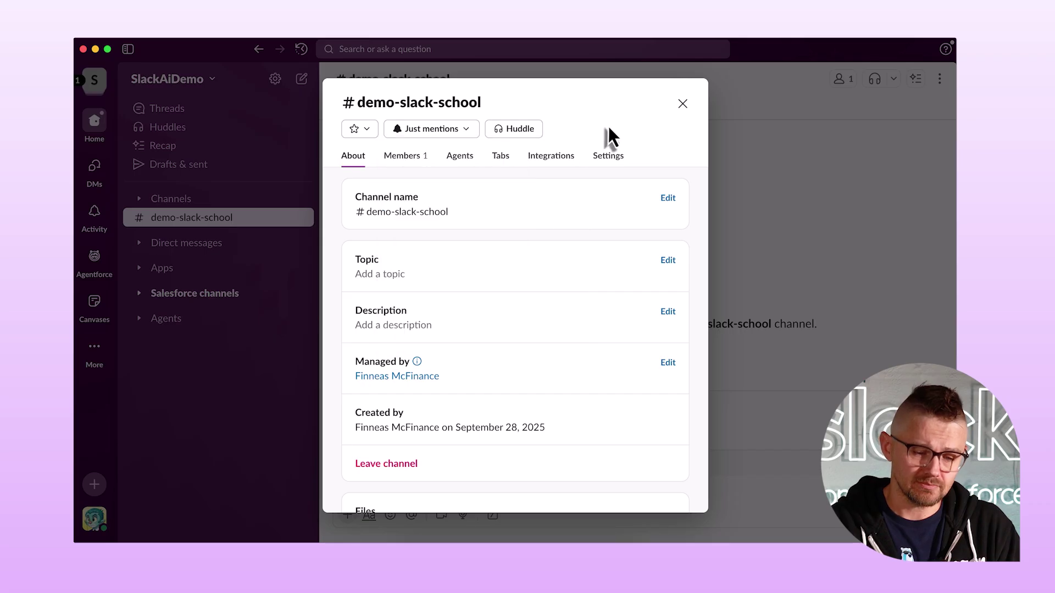
click(418, 162)
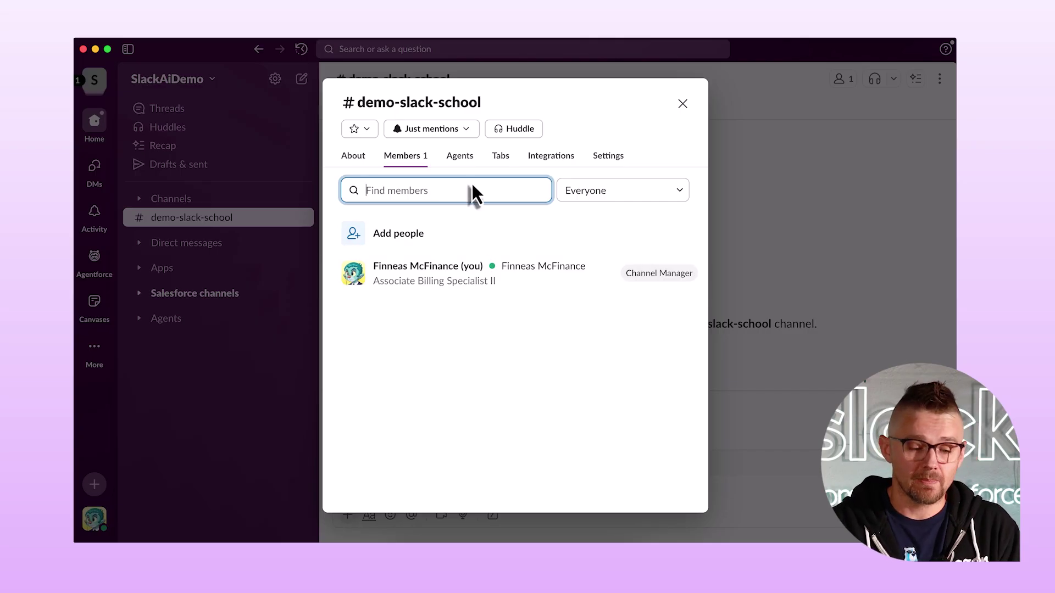
Browse the Agents, Tabs, Integrations and Settings tabs, reviewing who can post in the channel.
click(465, 161)
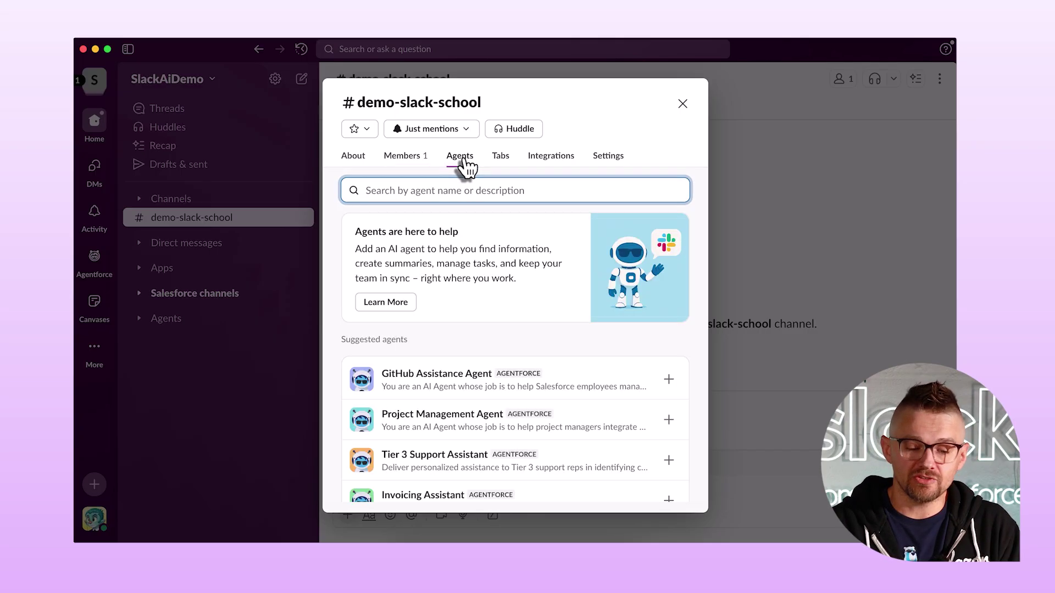
scroll(470, 415, down, 2)
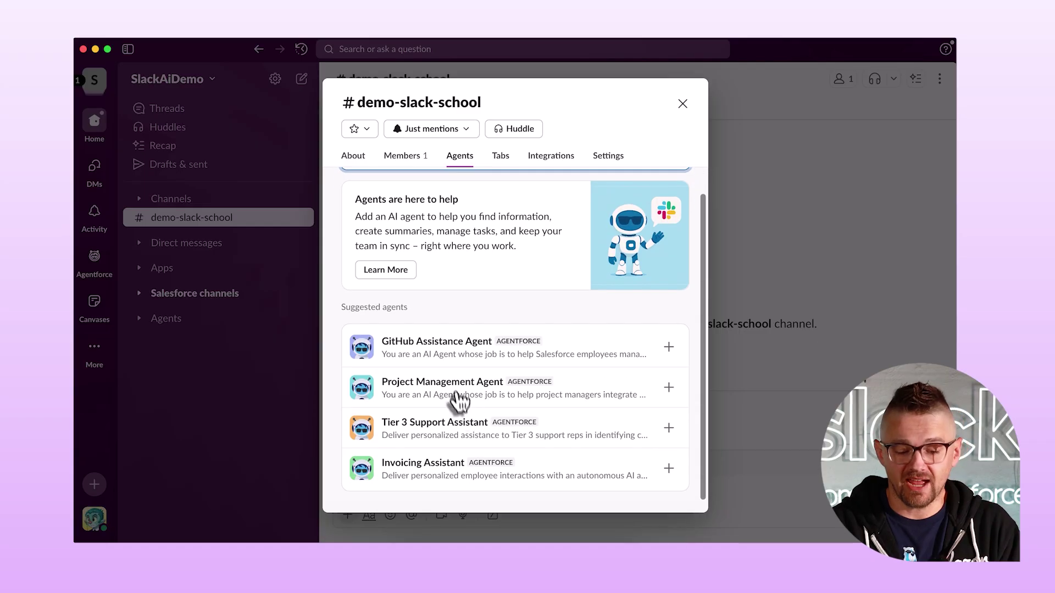
scroll(443, 355, up, 2)
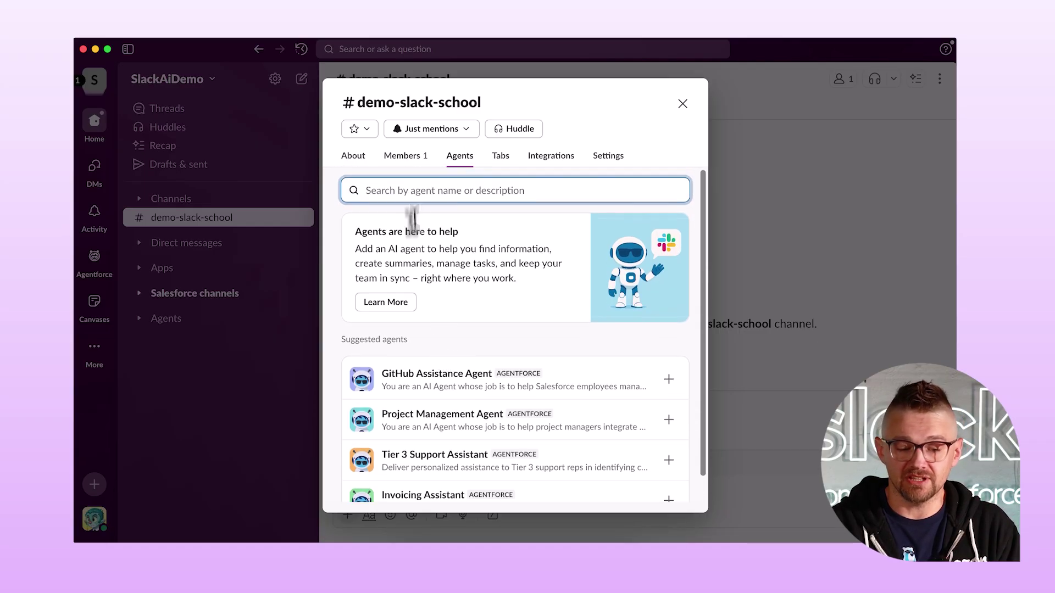
click(503, 160)
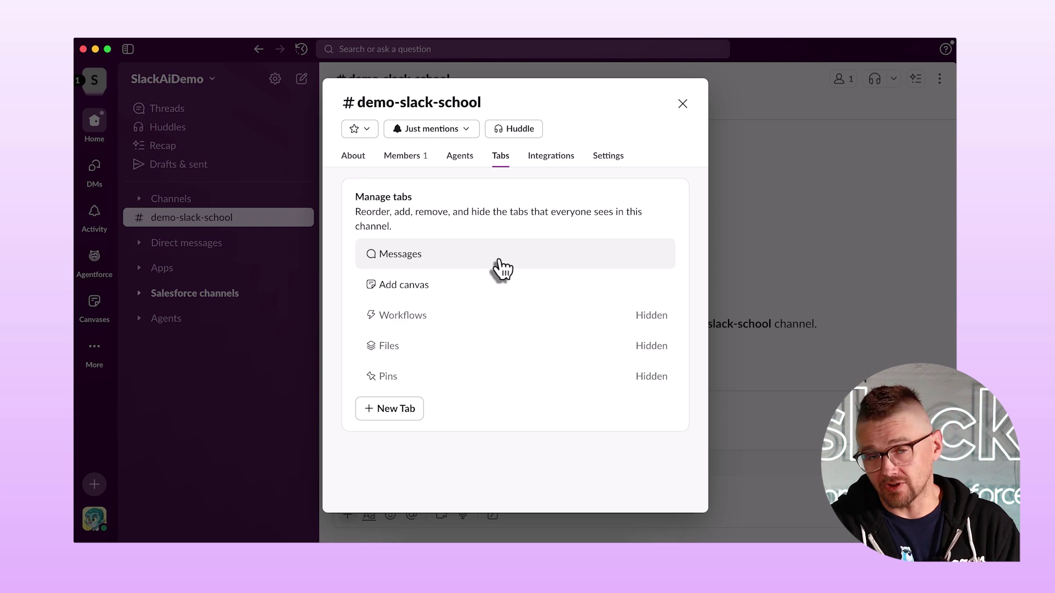
click(549, 158)
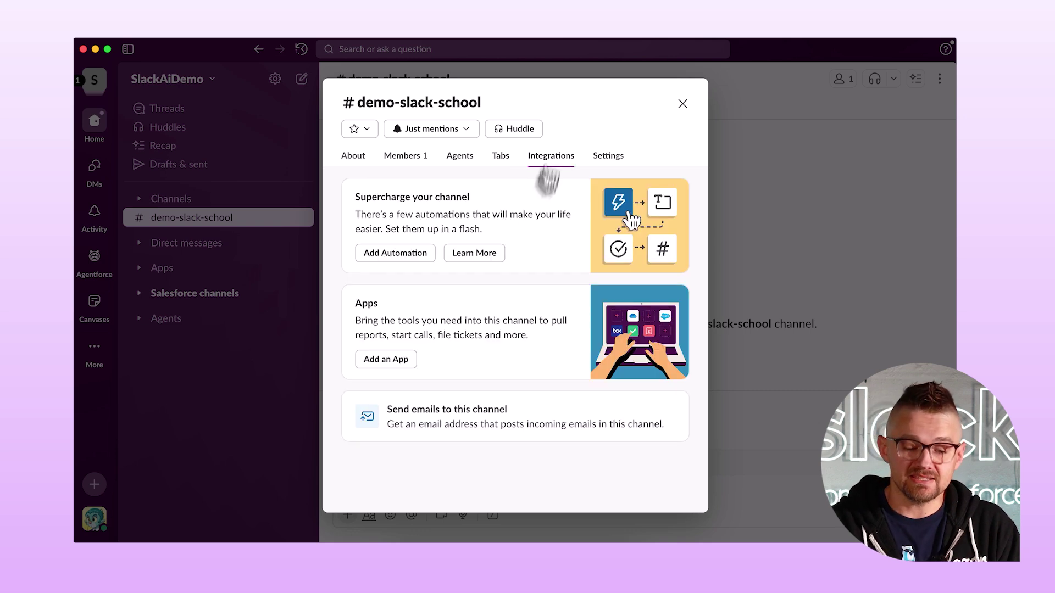
click(611, 155)
scroll(588, 281, down, 3)
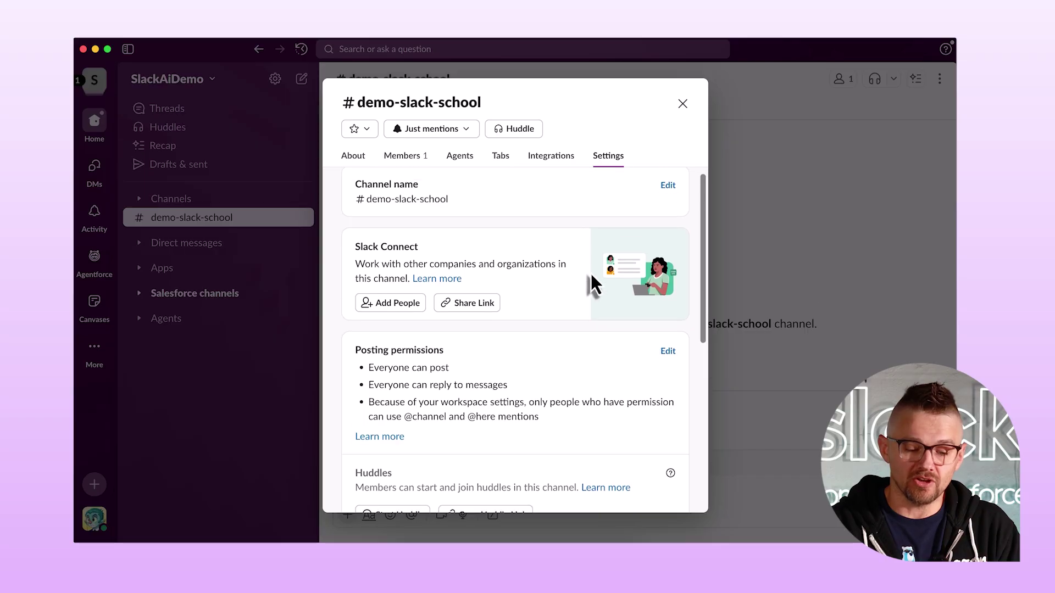
scroll(591, 273, down, 3)
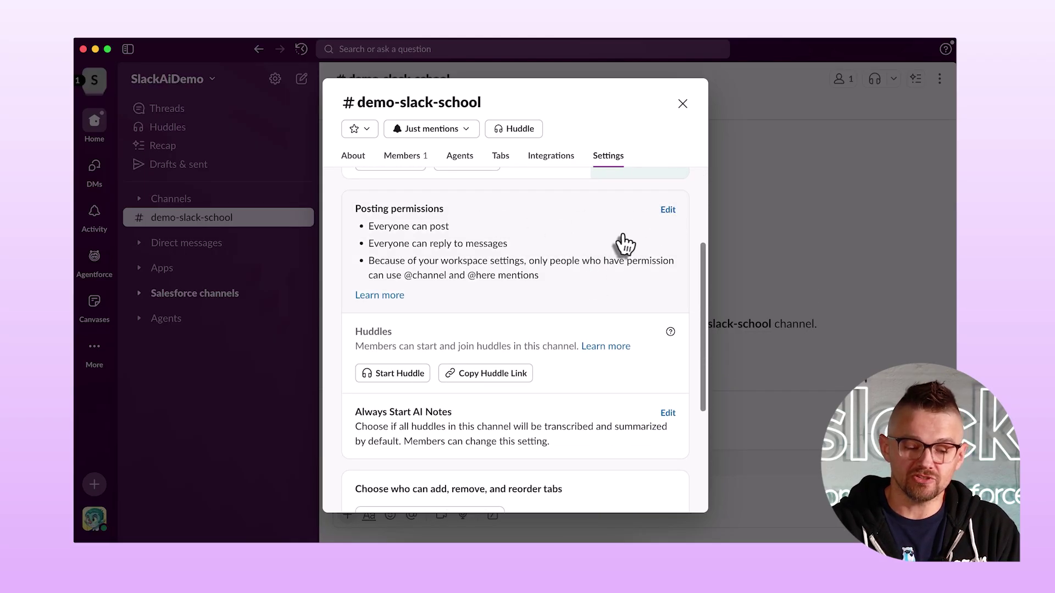
click(668, 210)
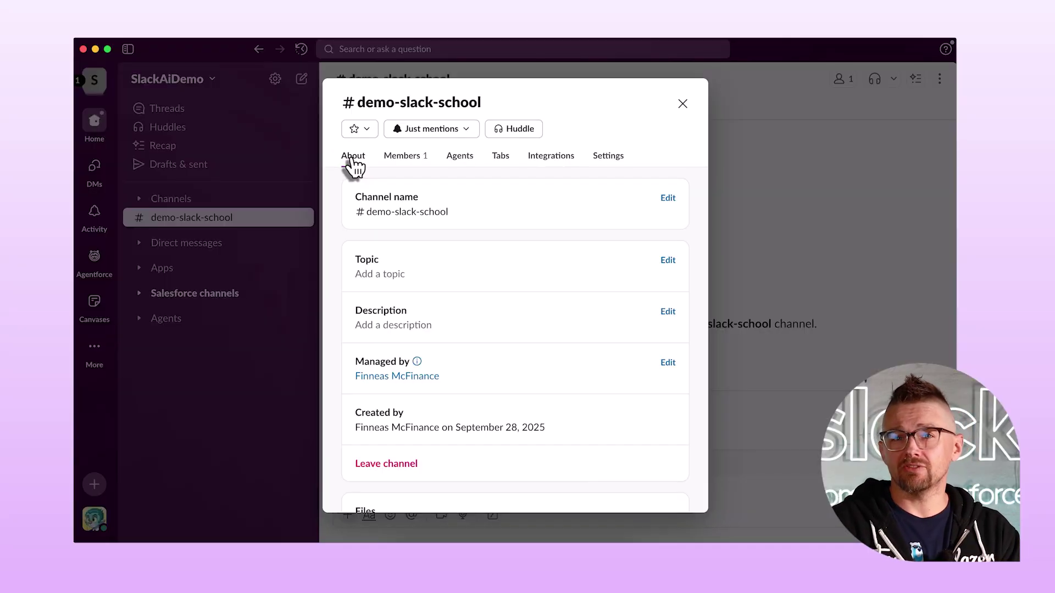
scroll(430, 324, down, 3)
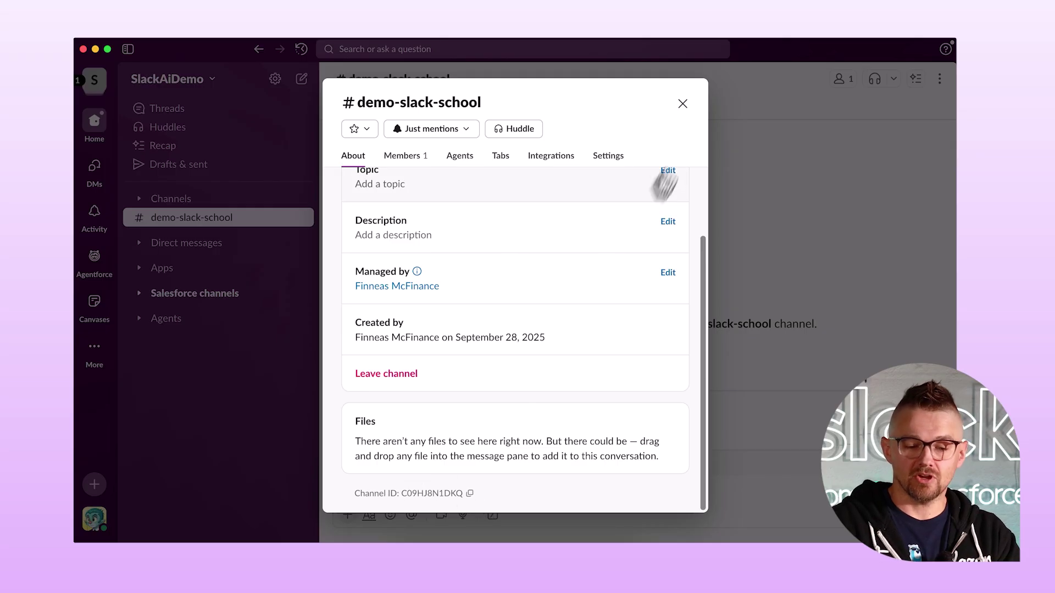
Reopen the channel details and copy the Channel ID from the About tab.
click(683, 105)
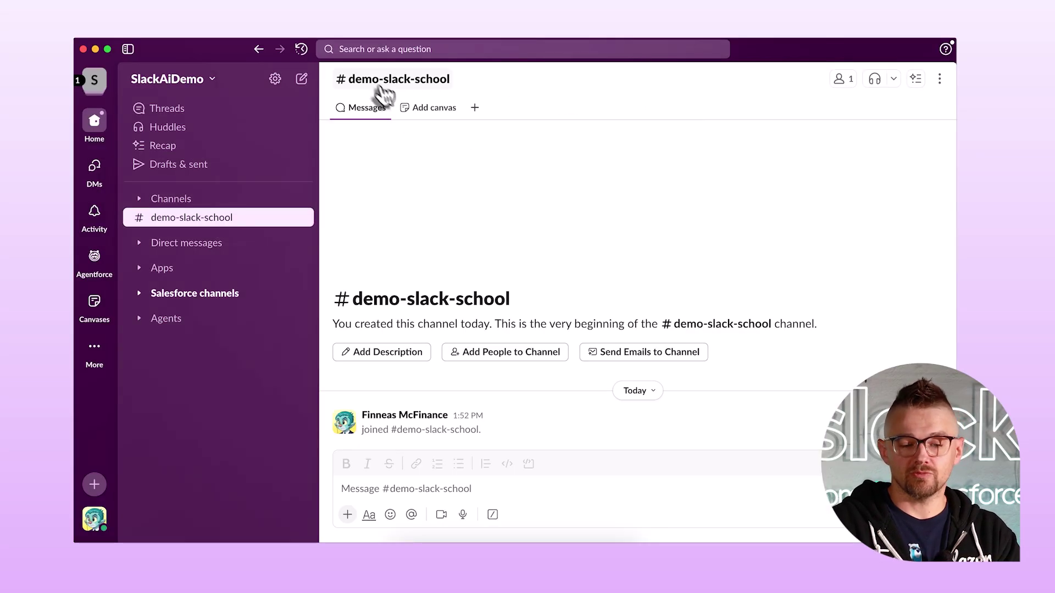
click(413, 80)
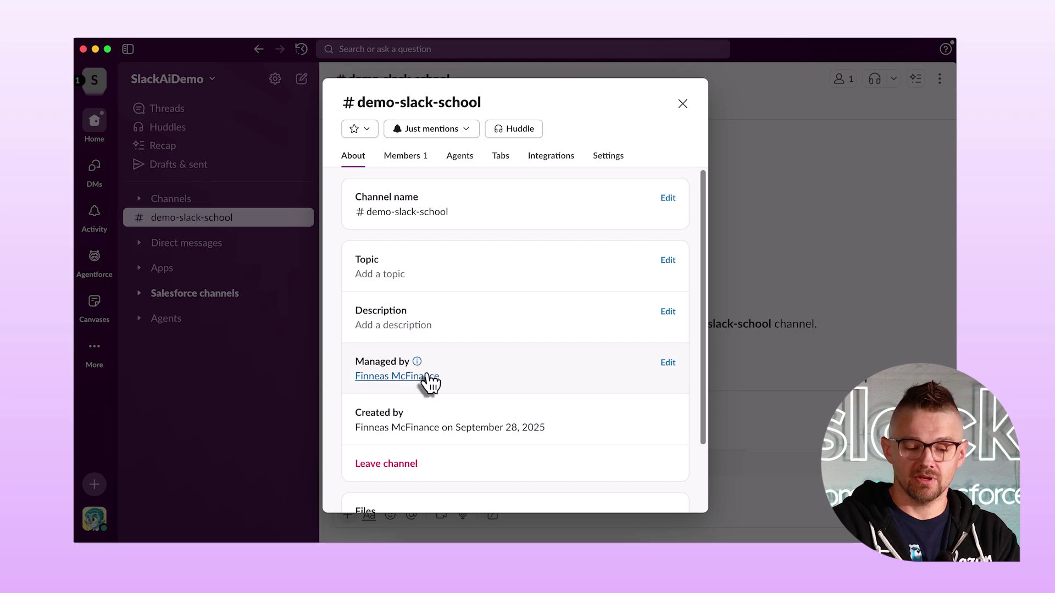
scroll(426, 379, down, 3)
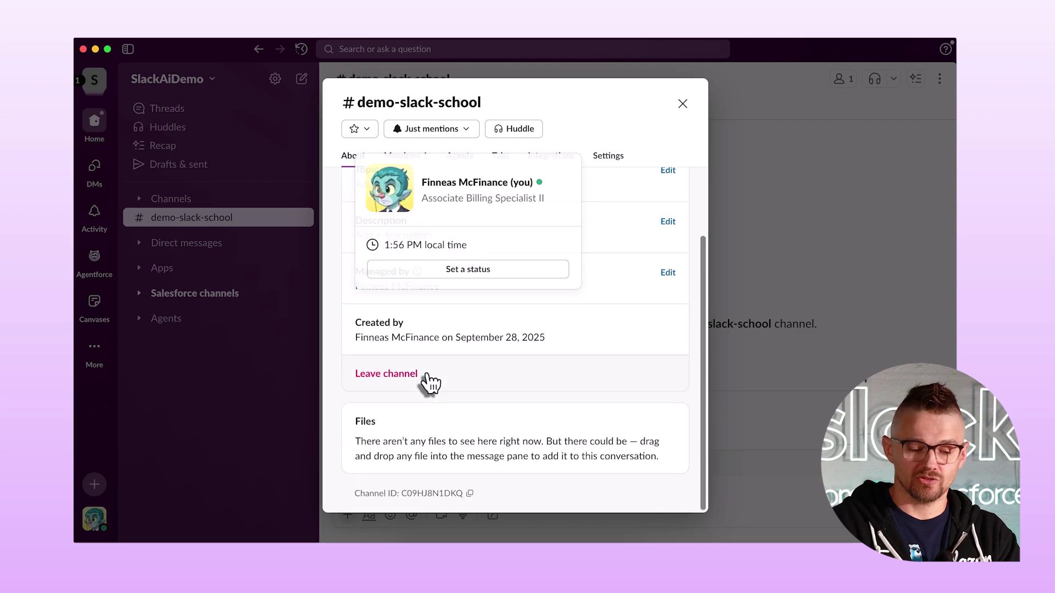
click(470, 494)
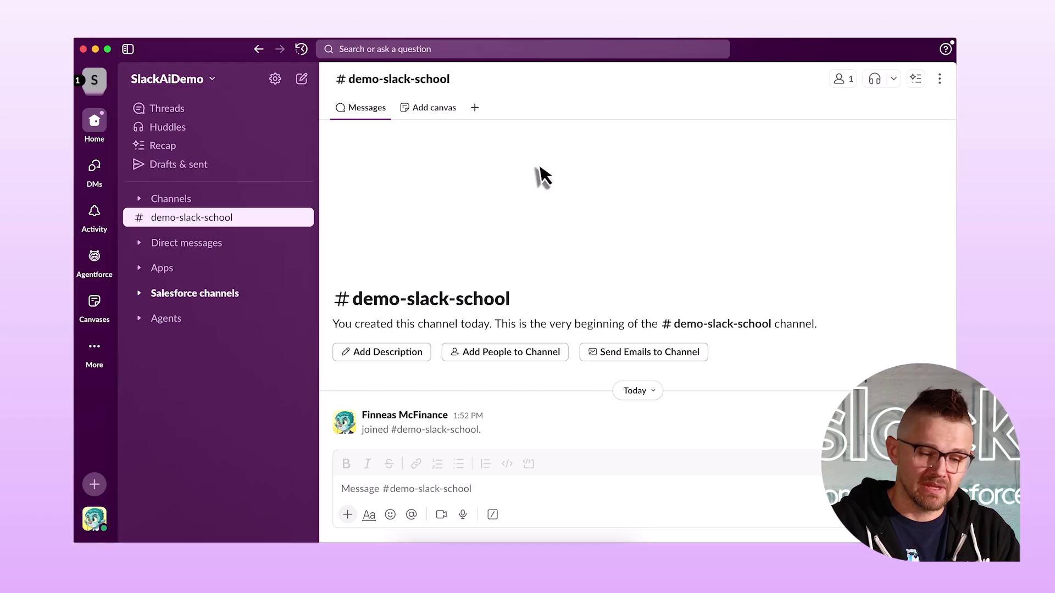
Add a Folder tab named 'Important stuff' and bring up its options for adding items.
click(476, 108)
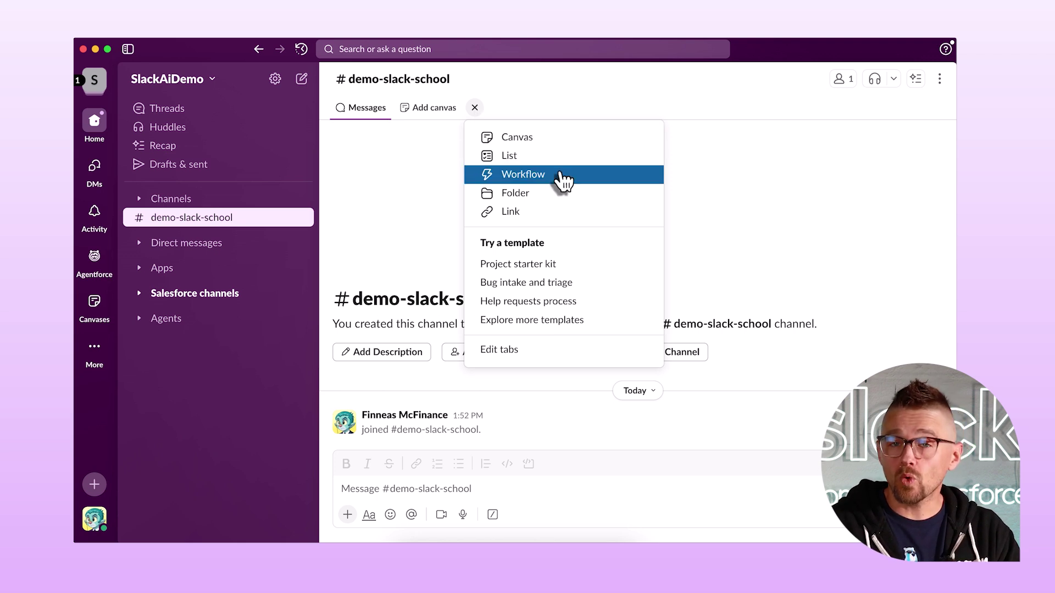
click(559, 206)
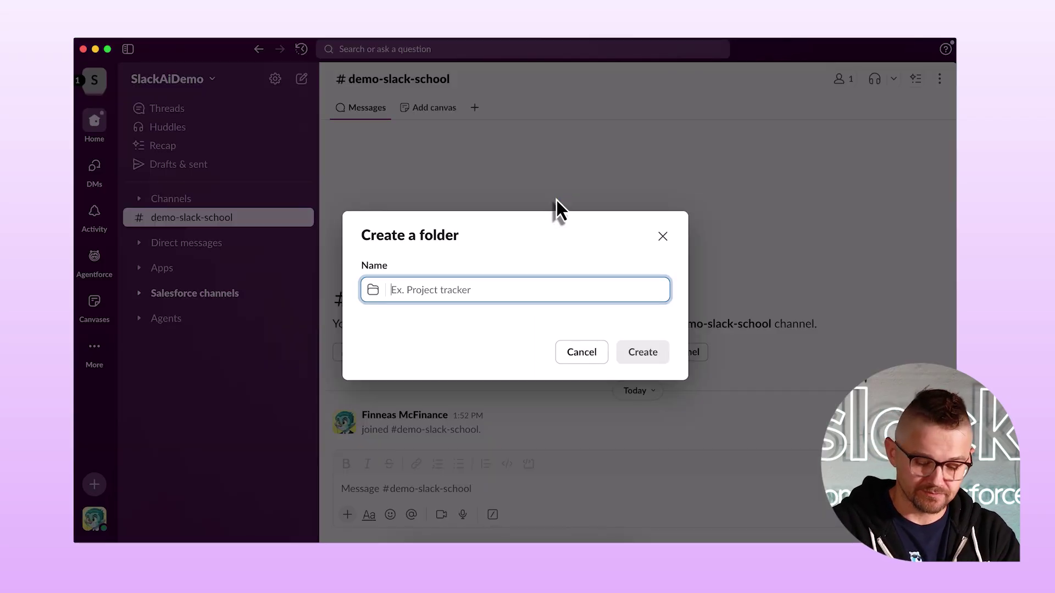
text(Important stuff)
click(633, 353)
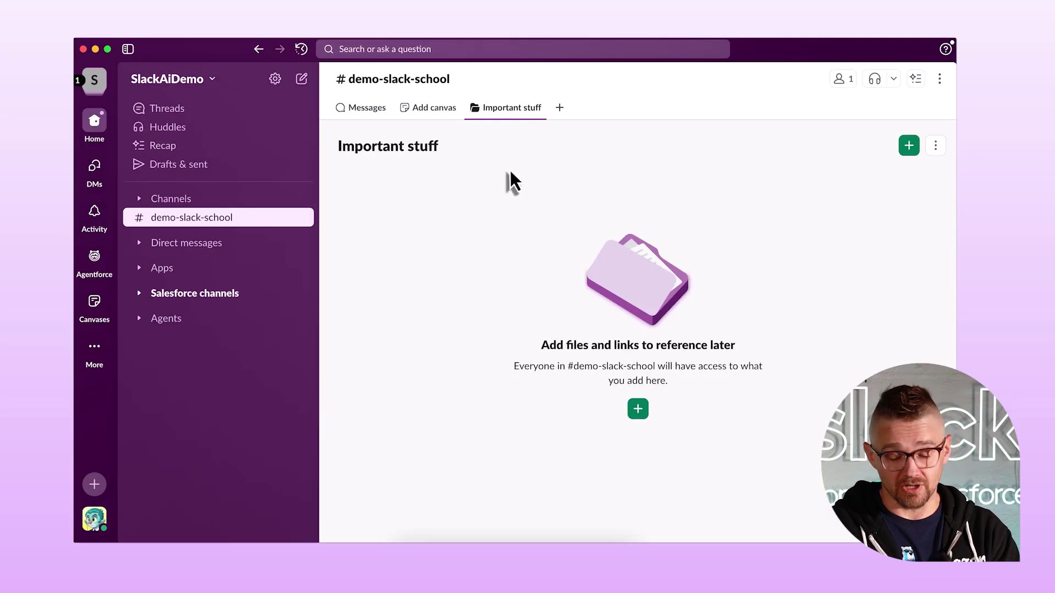
click(638, 413)
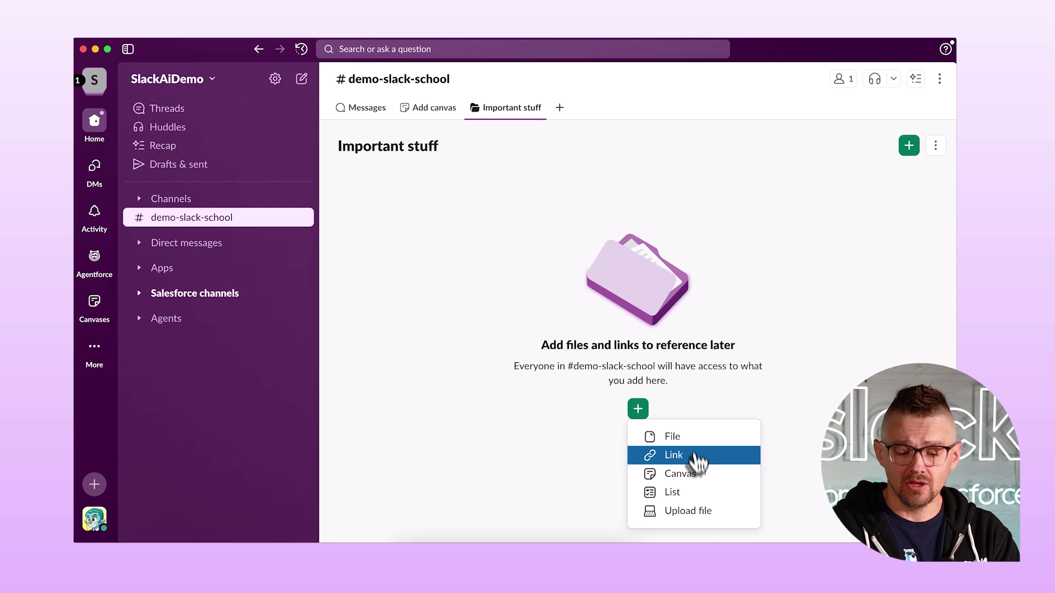
Upload and share Slack Logo.png from Downloads into the folder, then view it full size.
click(686, 515)
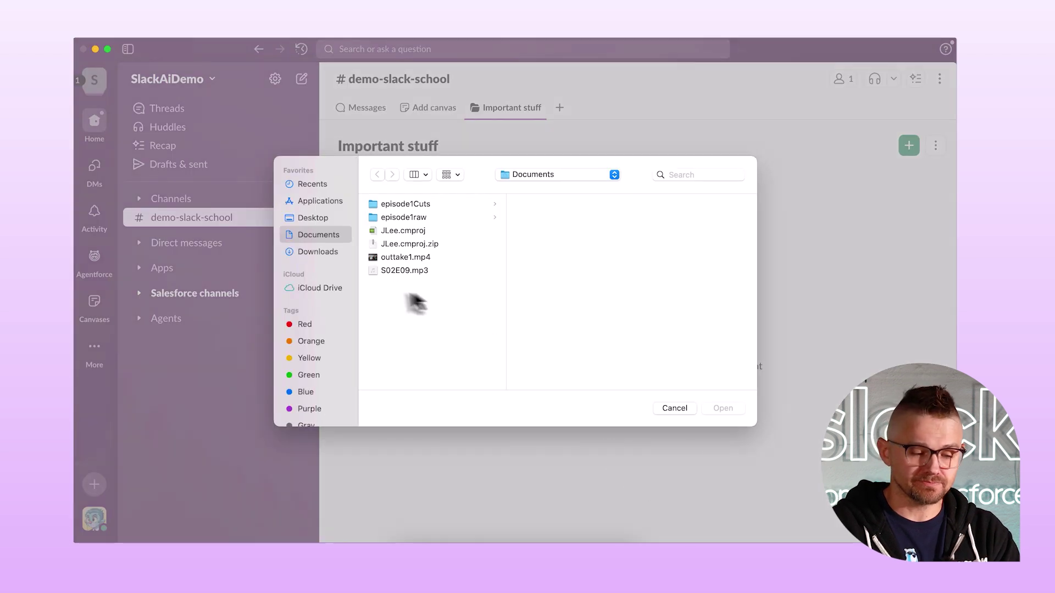
click(323, 252)
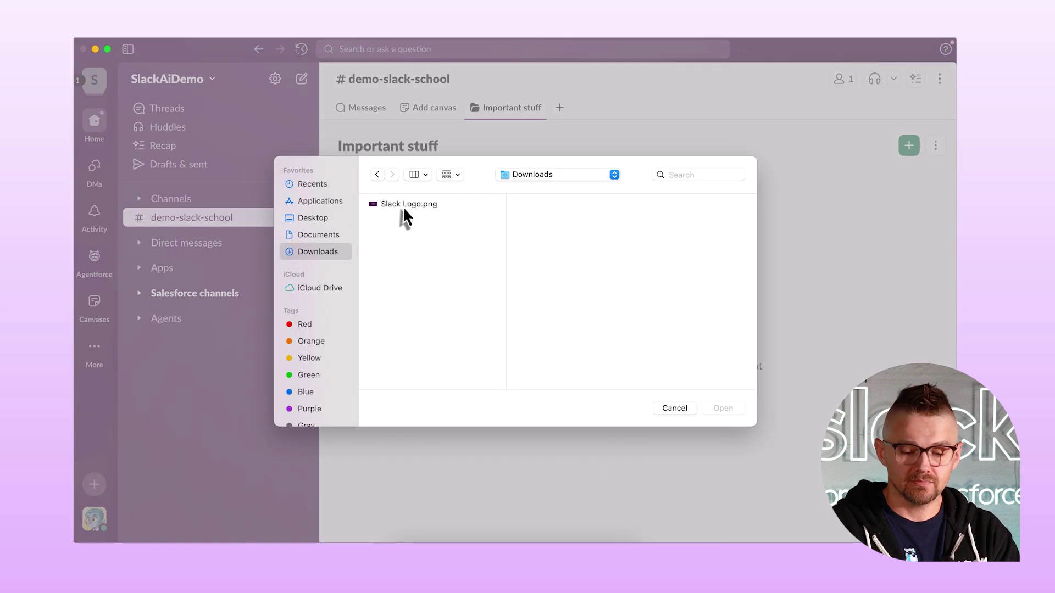
click(403, 205)
drag(724, 414, 563, 252)
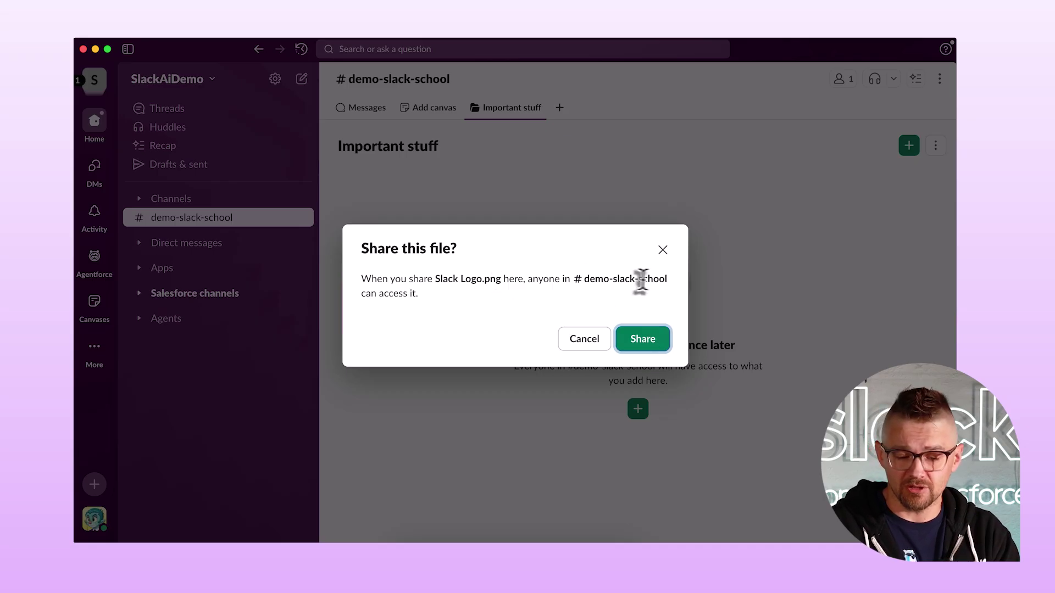
click(643, 340)
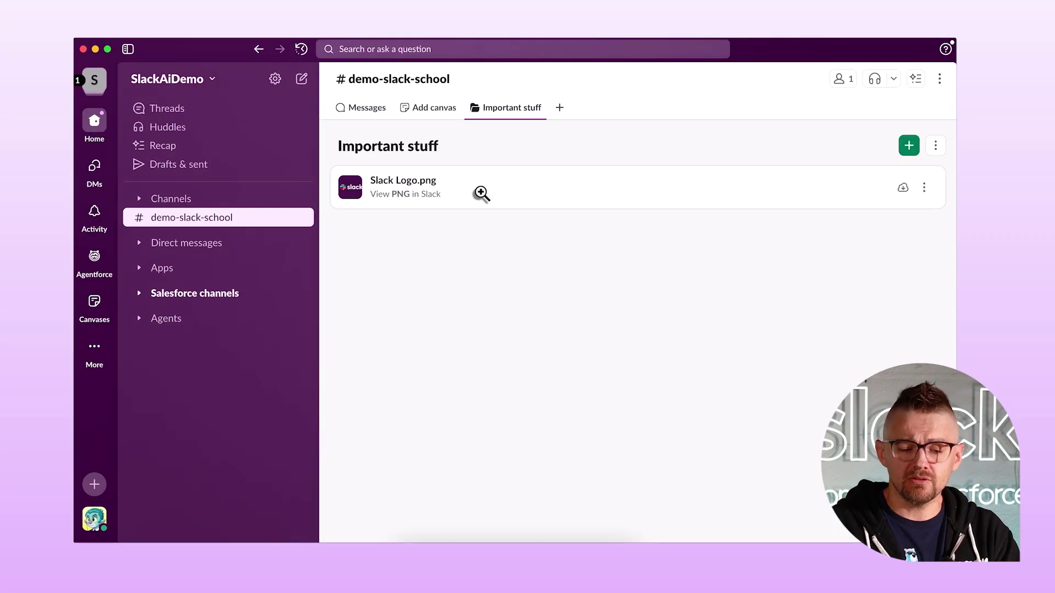
click(482, 193)
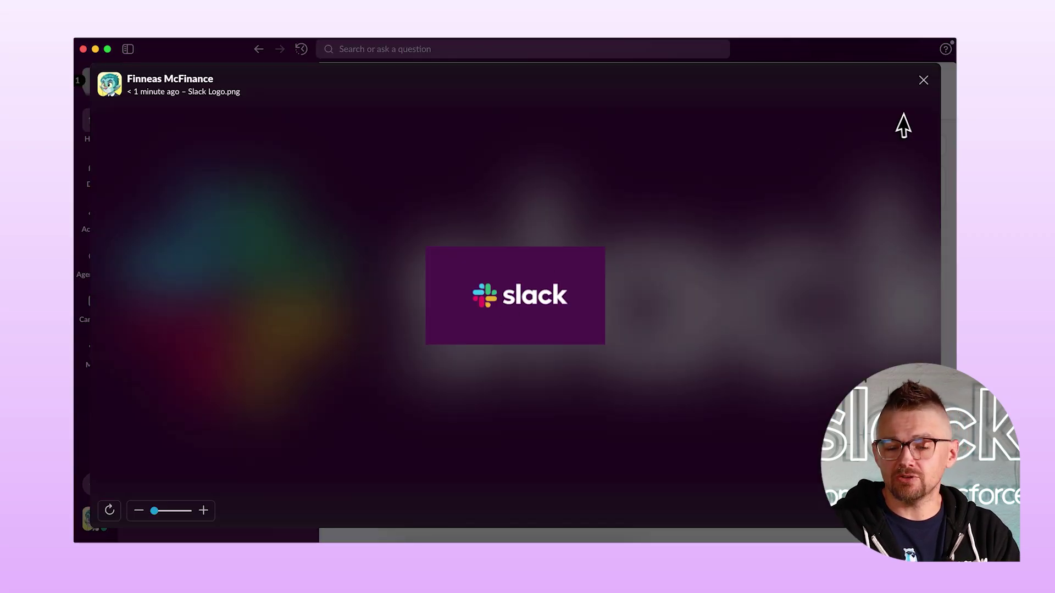
click(923, 80)
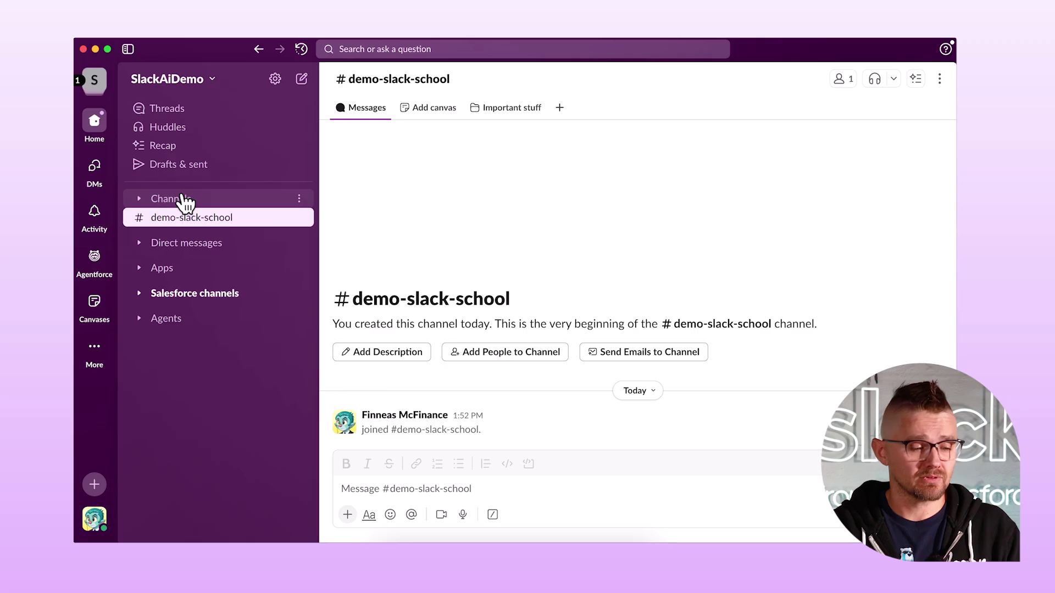
Switch from the workspace list to Slack Community, landing on its #announcements channel.
click(100, 86)
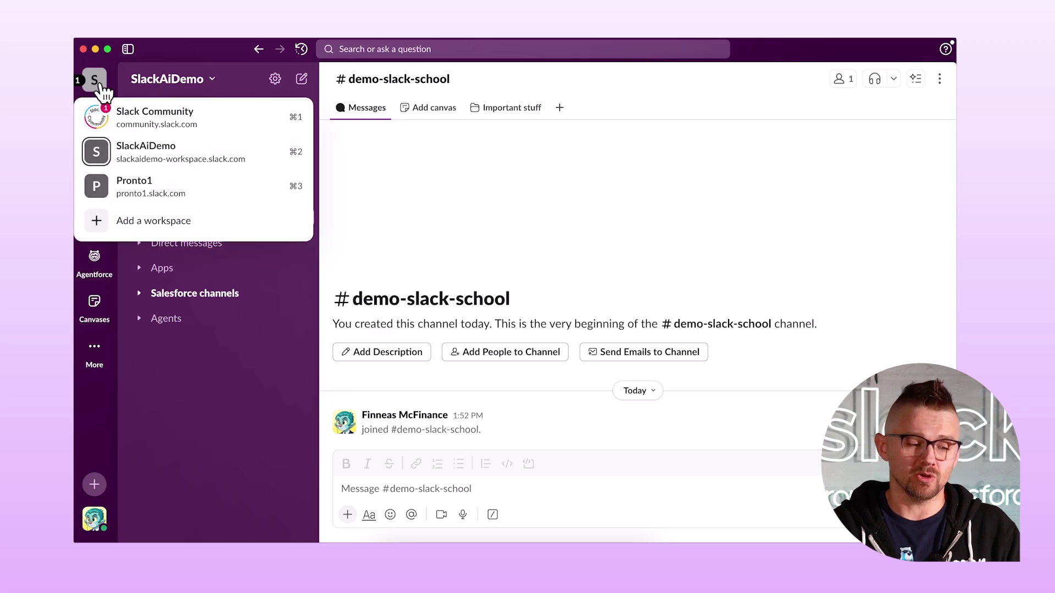
click(101, 85)
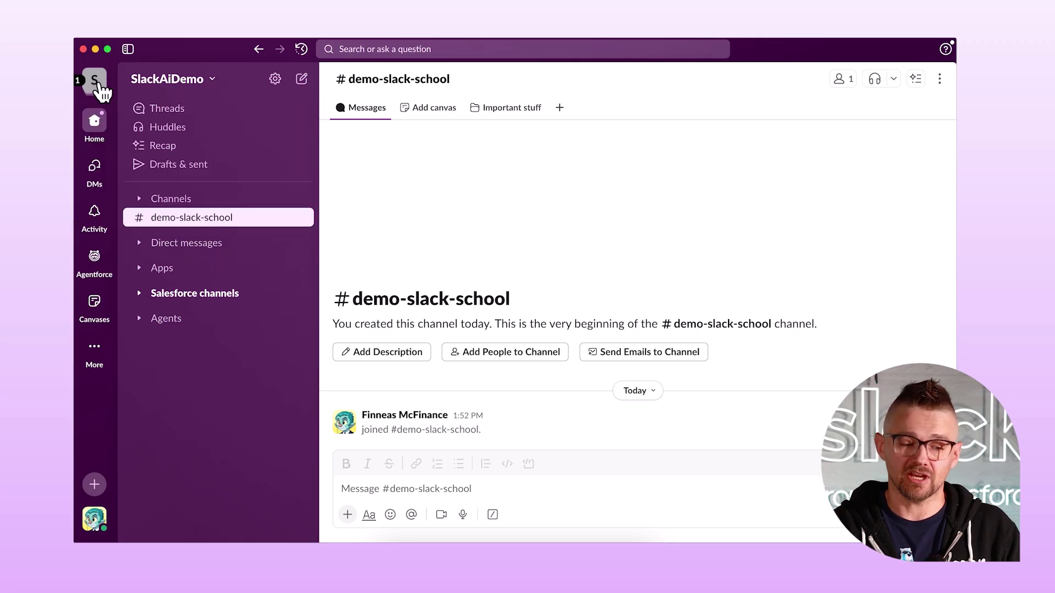
click(101, 85)
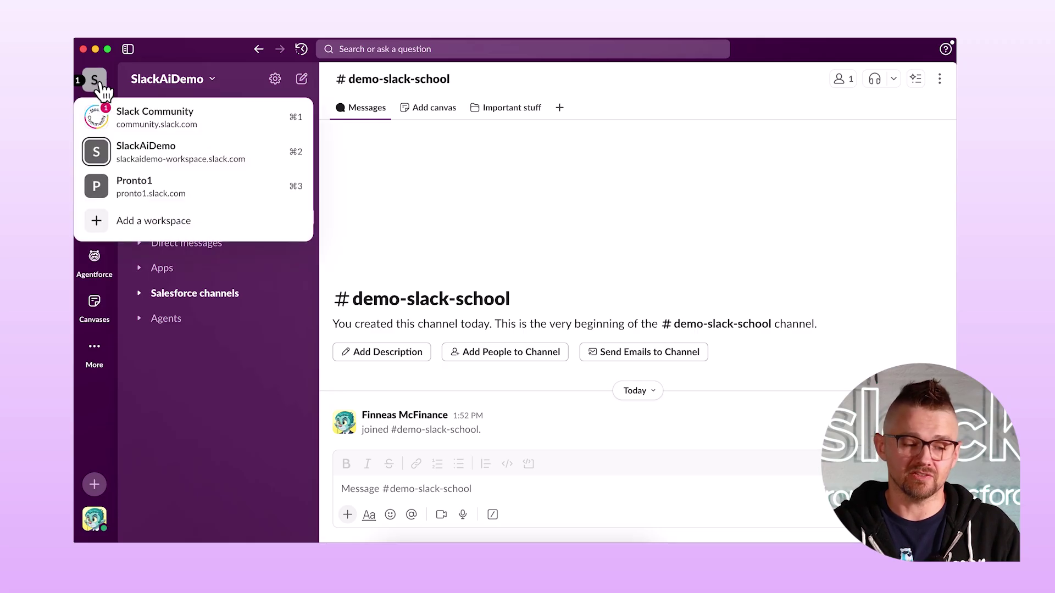
click(97, 117)
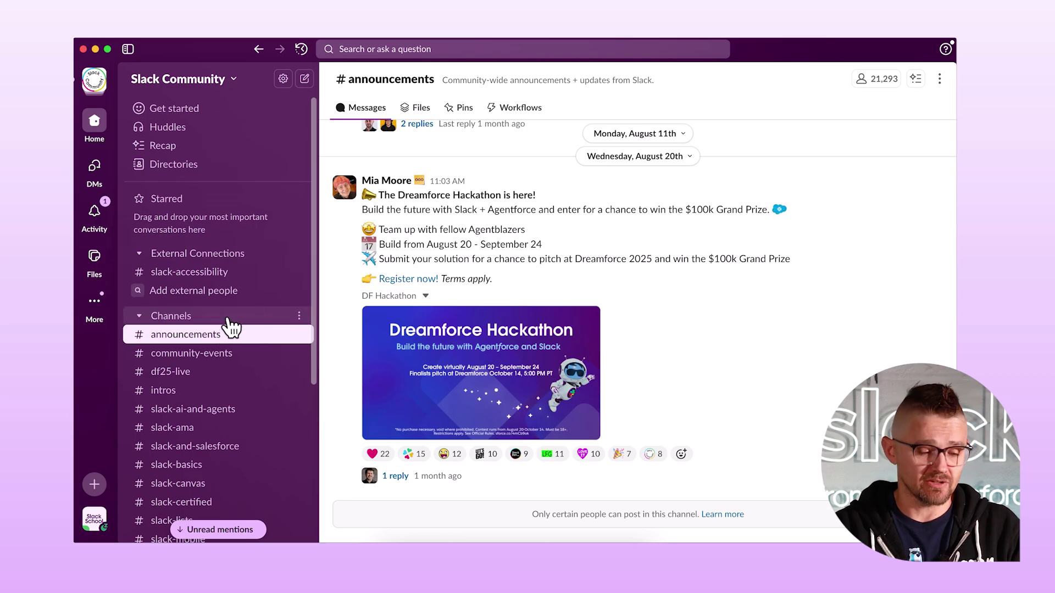
Create a sidebar section named 'Slack' using the workspace's custom Slack logo emoji as its icon.
click(299, 316)
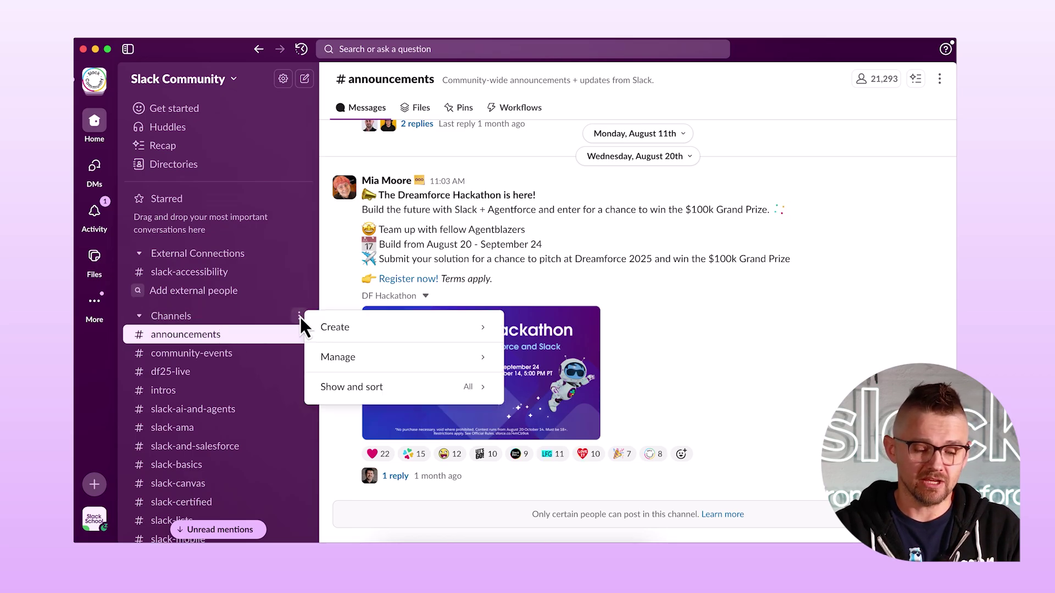
mouse_move(352, 335)
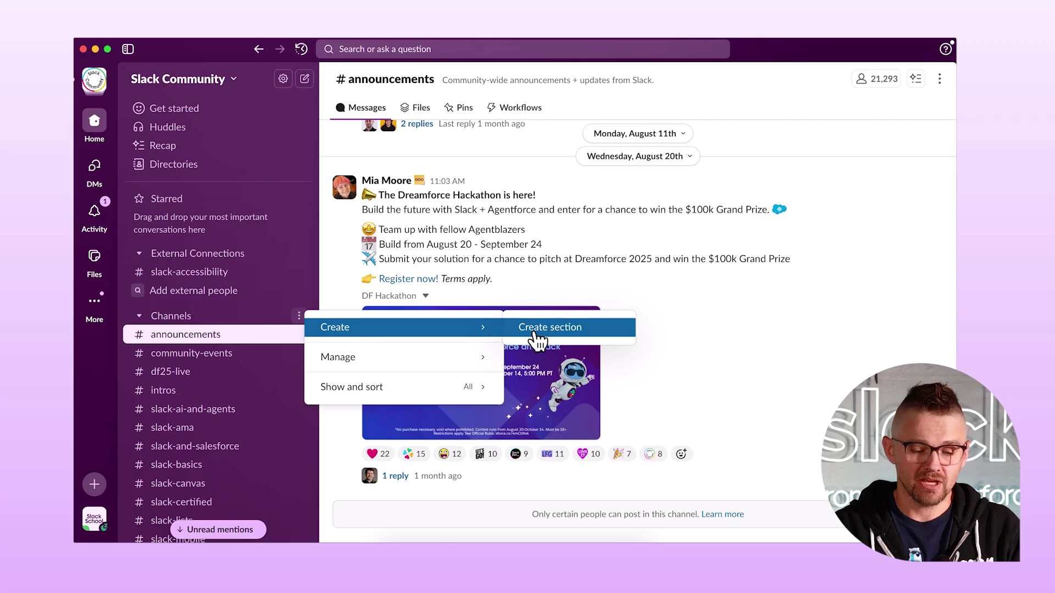
click(555, 329)
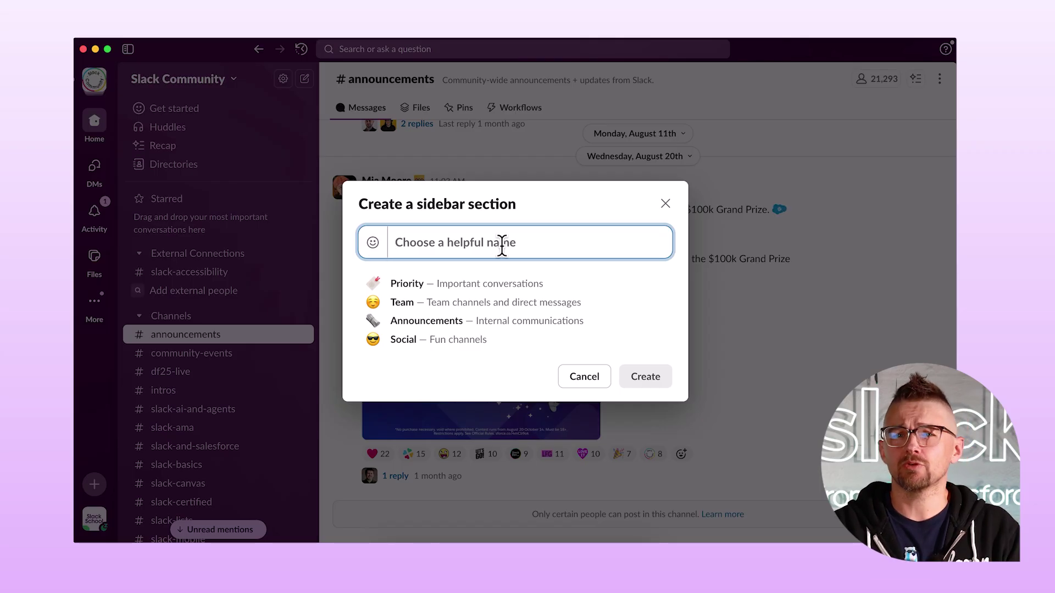
click(374, 244)
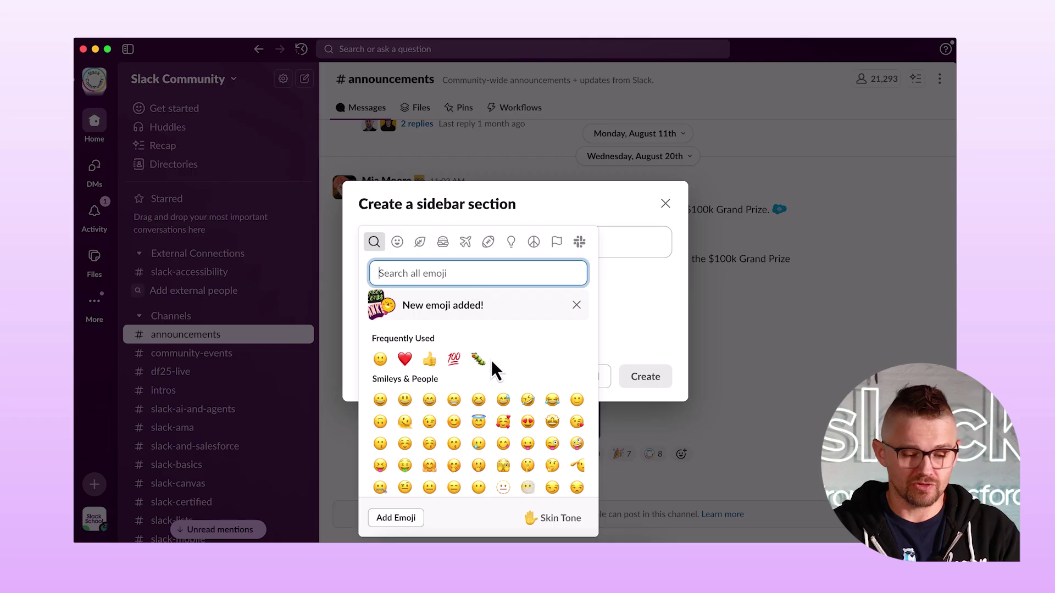
click(578, 241)
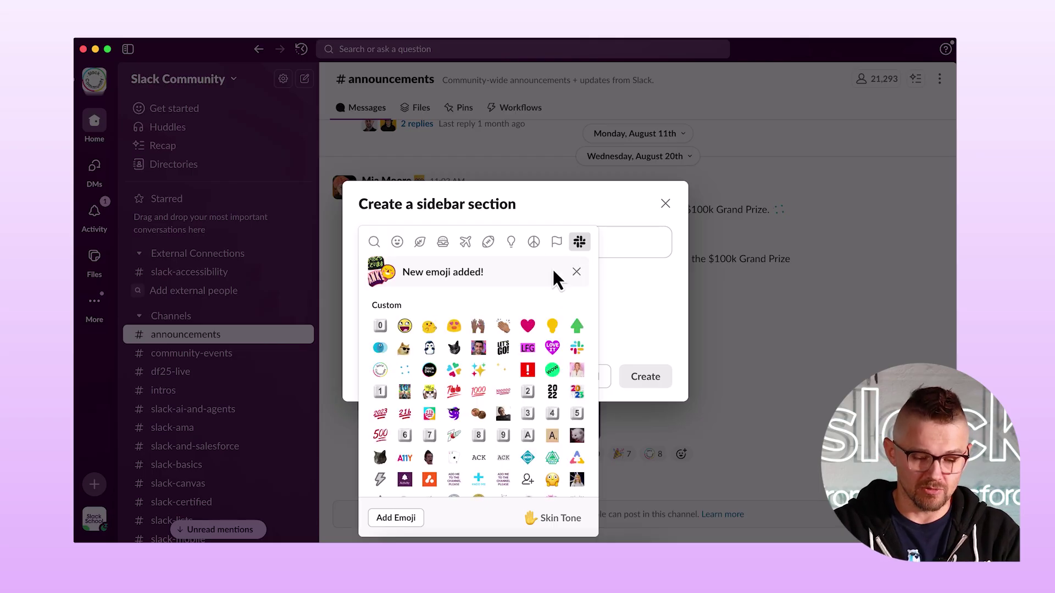
click(576, 347)
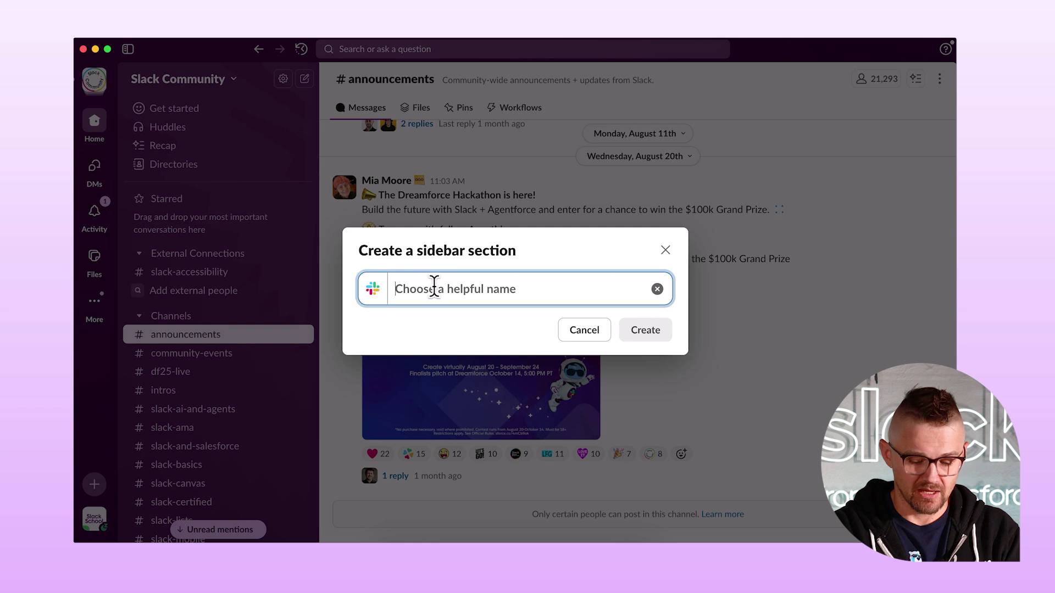
text(Slack)
click(658, 332)
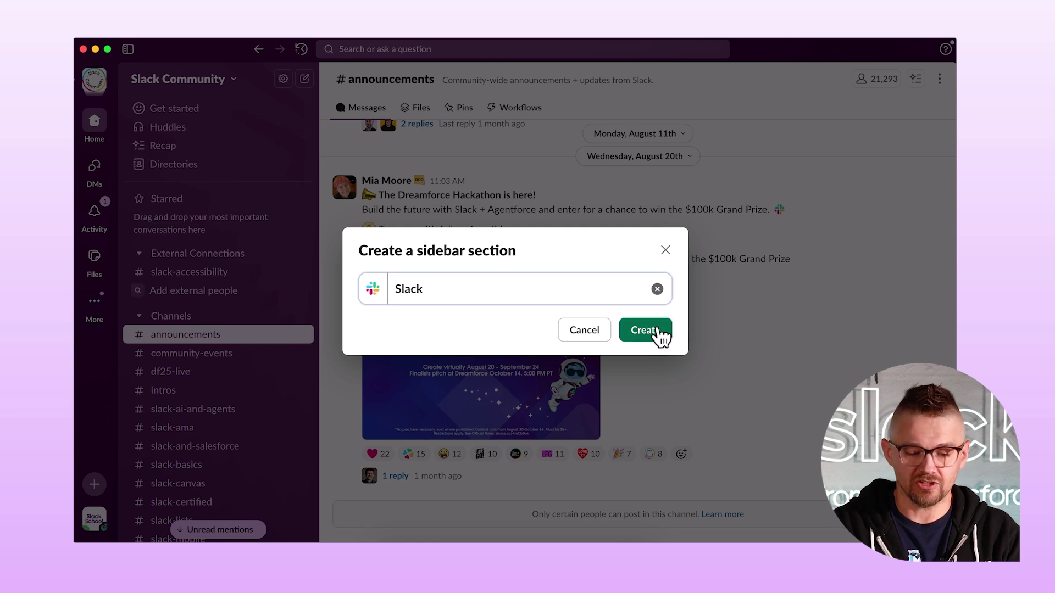
scroll(212, 352, down, 5)
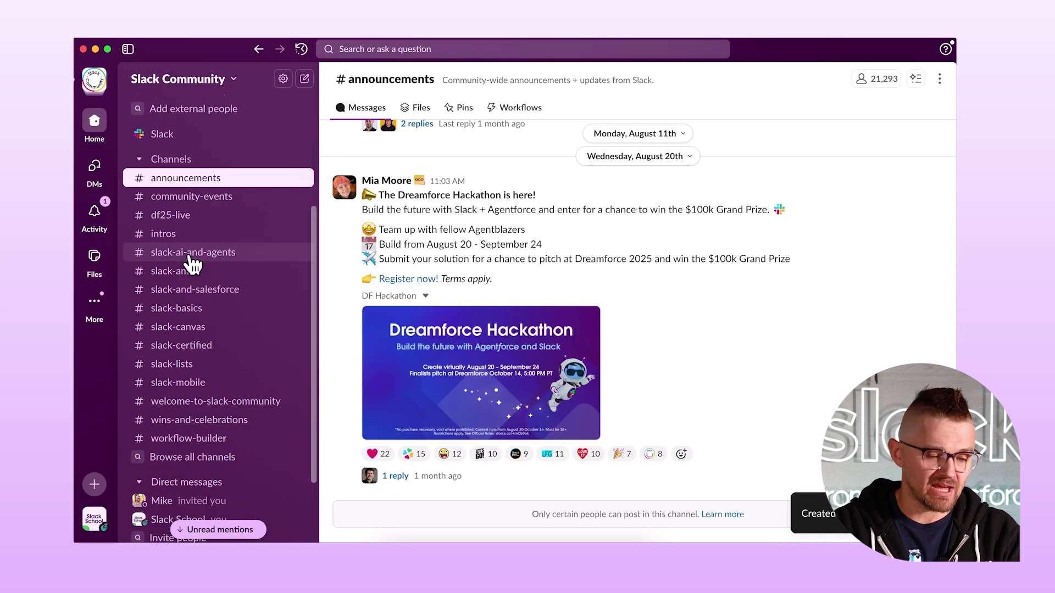
Drag slack-ai-and-agents, slack-ama, slack-and-salesforce, slack-basics and slack-canvas from Channels into the Slack section.
scroll(199, 280, up, 1)
scroll(199, 280, up, 1)
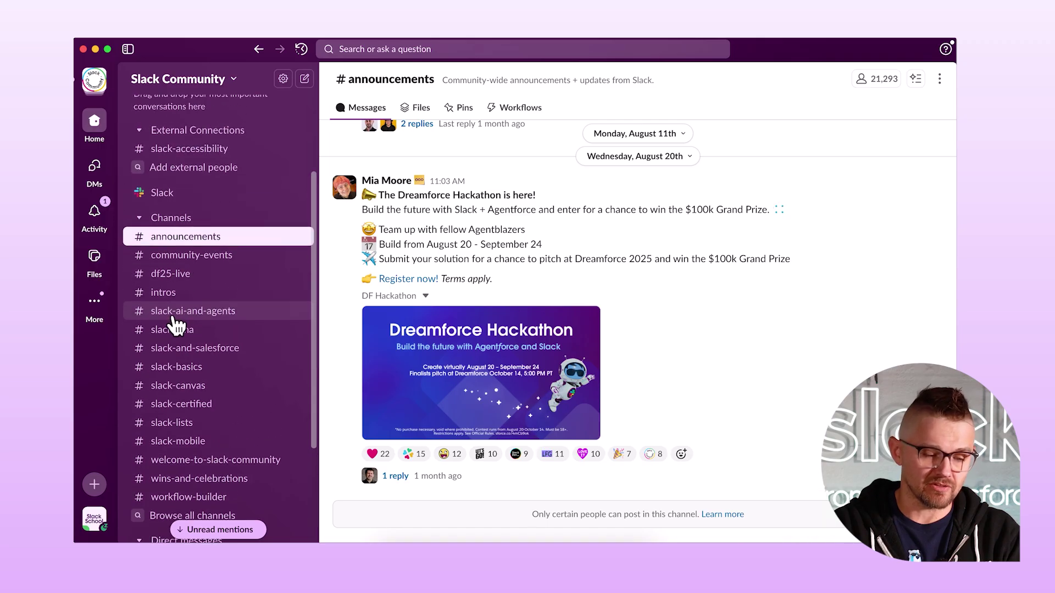
drag(167, 320, 182, 231)
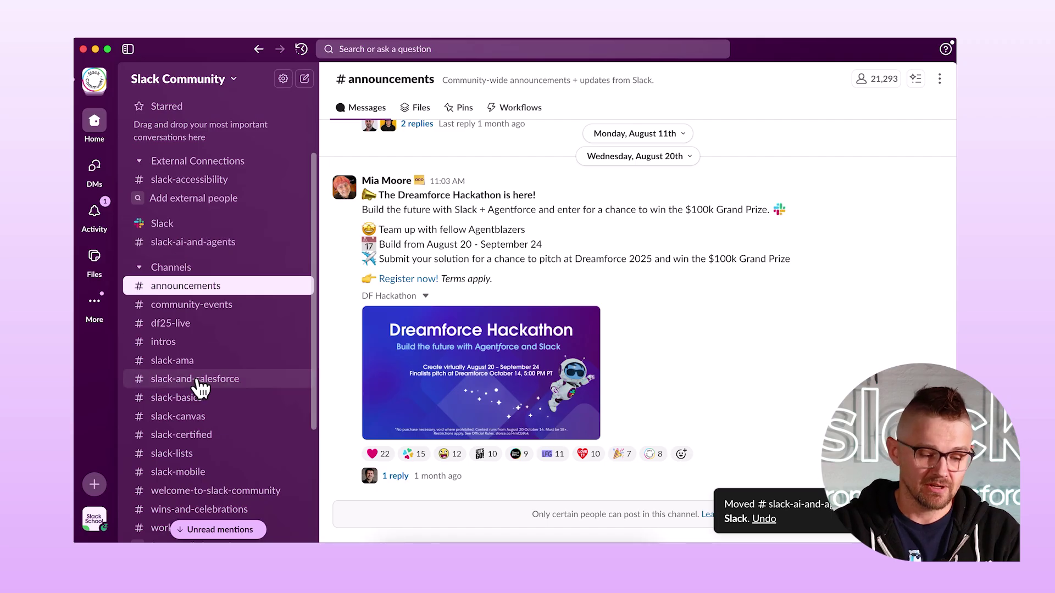
drag(189, 361, 216, 252)
drag(200, 391, 213, 255)
drag(181, 396, 216, 275)
drag(183, 418, 200, 277)
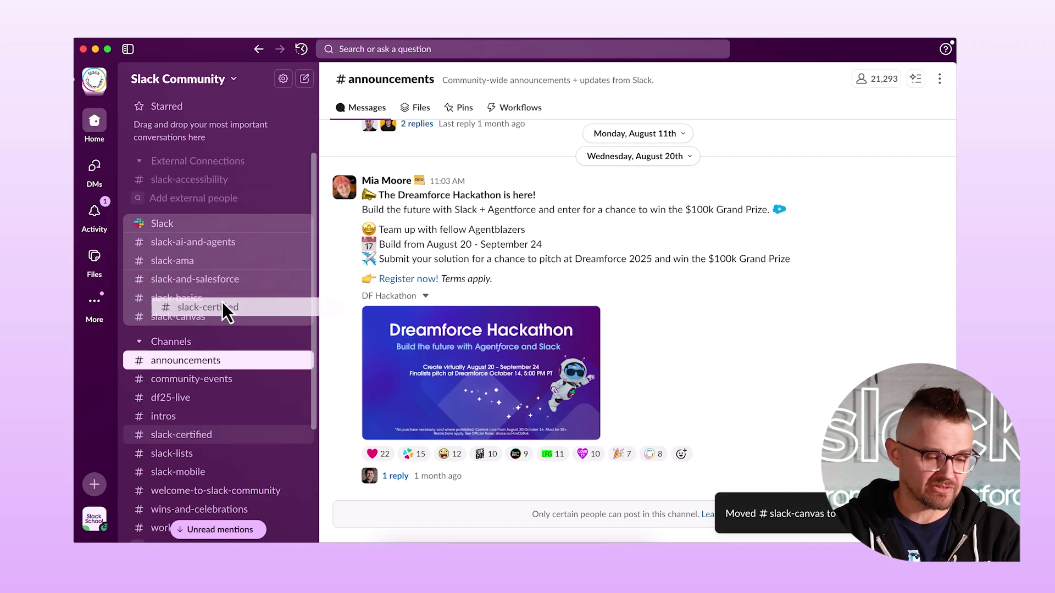